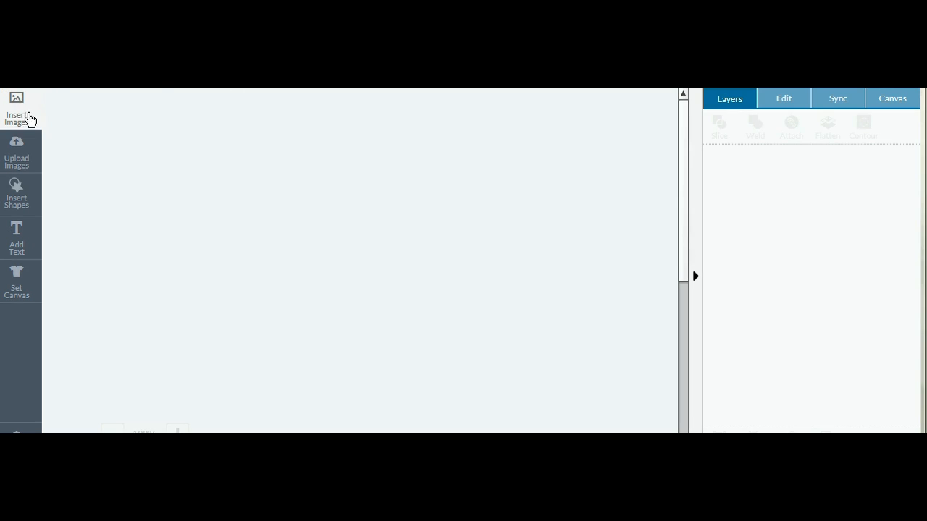
# - Insert the purchased Blossoms image (#M3B66A, Paper Lace) from the image library's blossom results onto the canvas
pyautogui.click(18, 114)
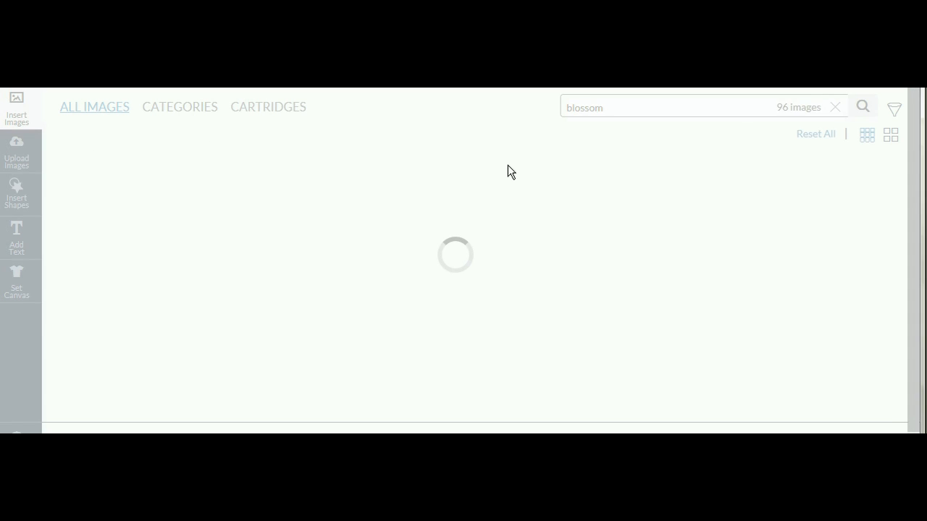
pyautogui.click(304, 214)
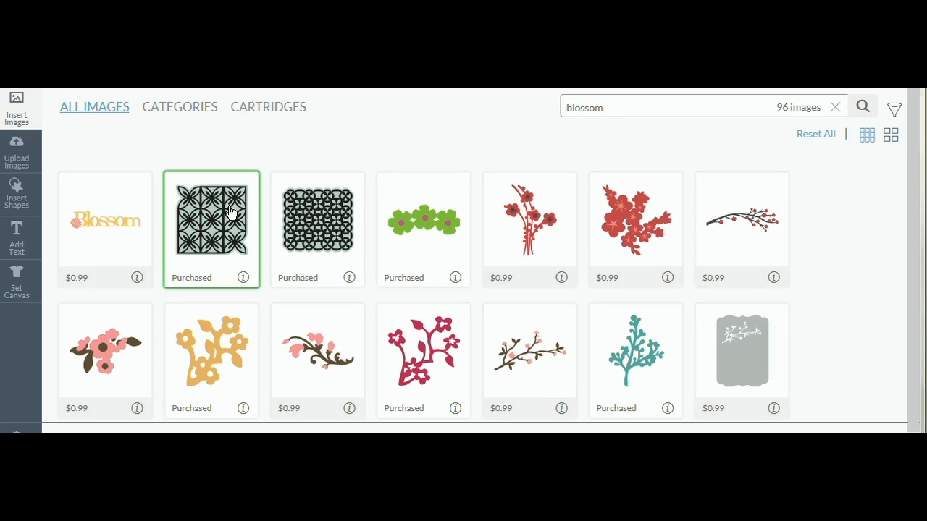
pyautogui.click(221, 231)
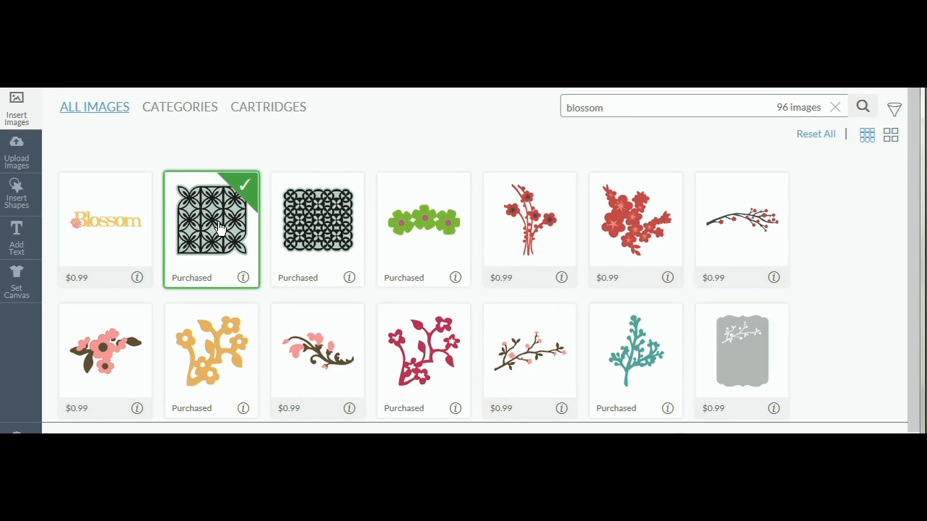
pyautogui.click(244, 279)
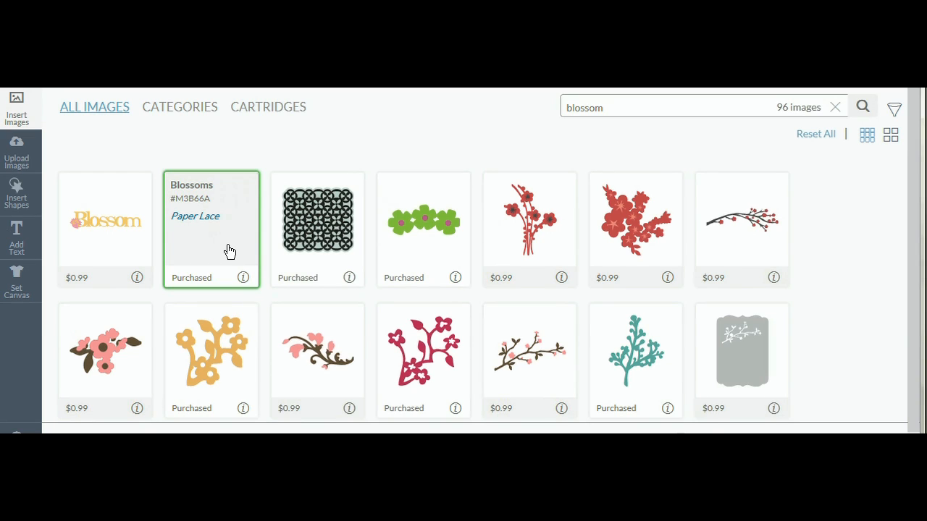
pyautogui.click(243, 278)
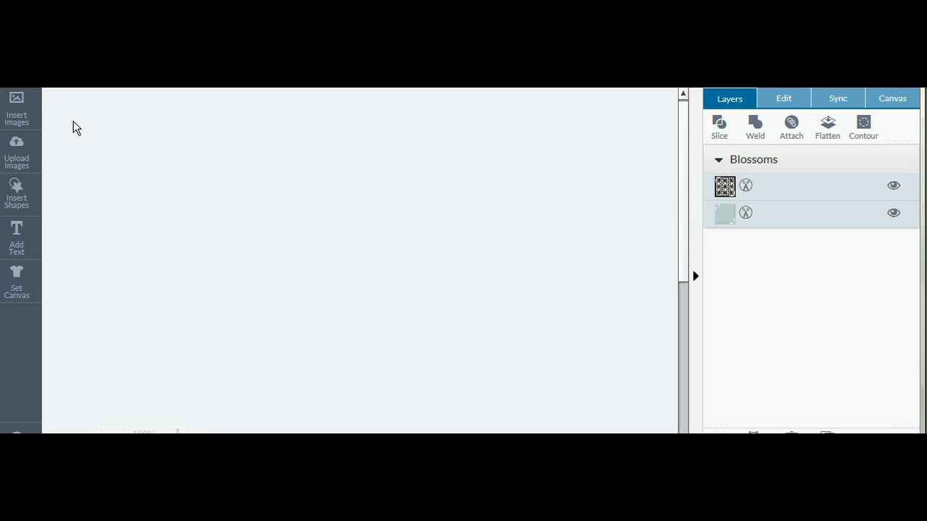
# - Replace the image library's search term with "daisy flower" and run the search
pyautogui.click(17, 116)
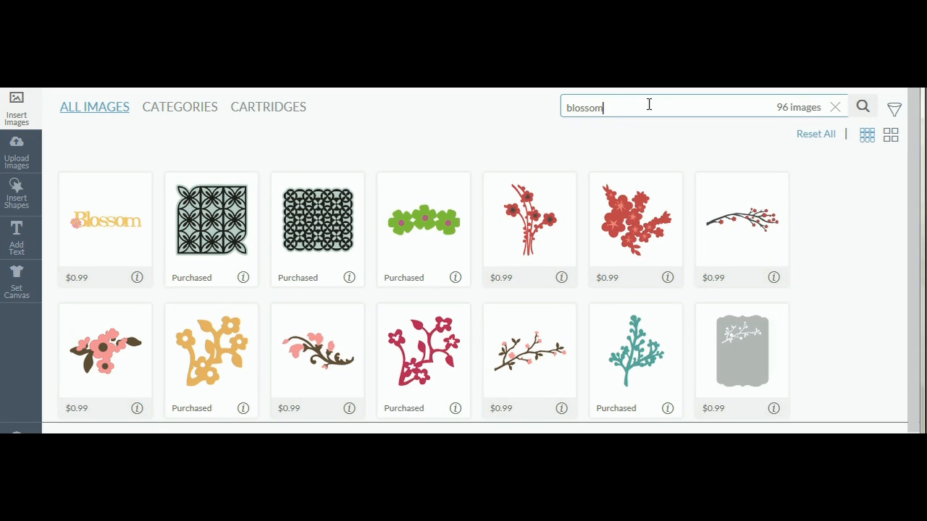
pyautogui.press('BackSpace')
pyautogui.press('BackSpace')
pyautogui.press('BackSpace')
pyautogui.press('BackSpace')
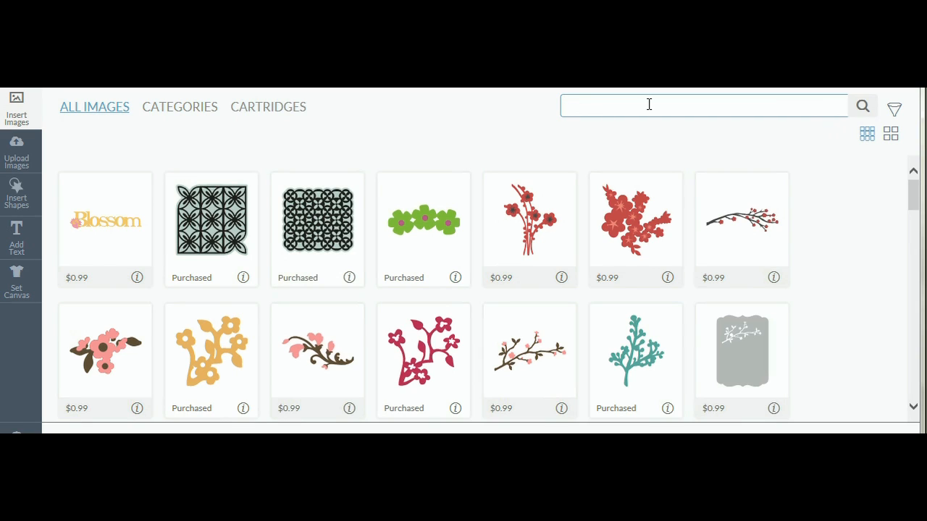
pyautogui.write('daisy flower')
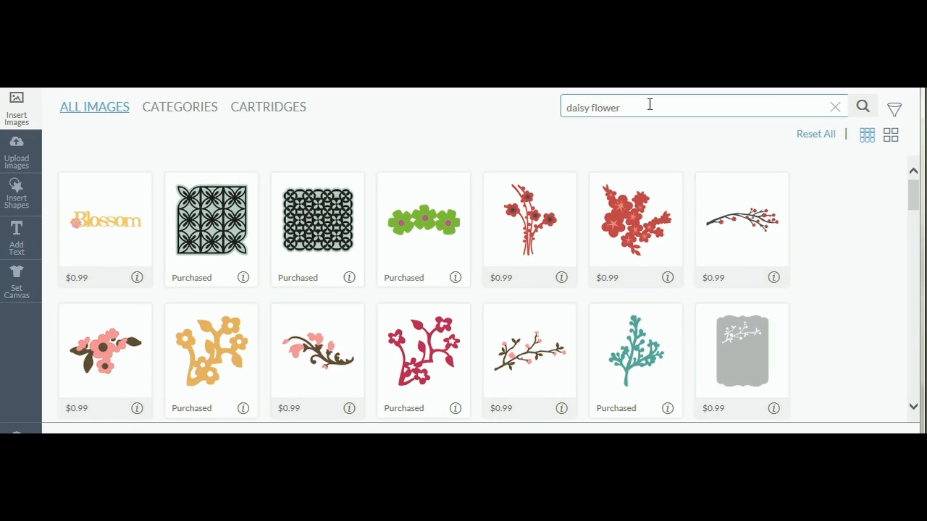
pyautogui.press('Return')
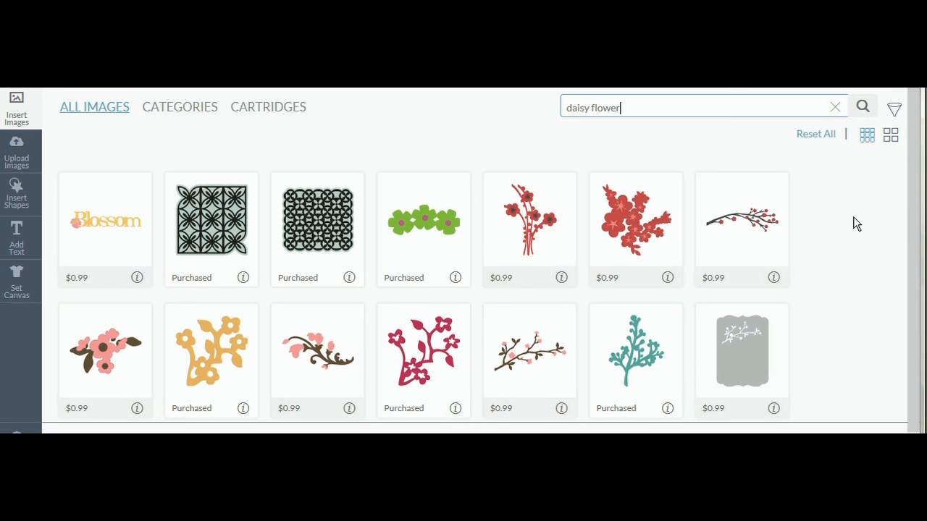
pyautogui.click(861, 107)
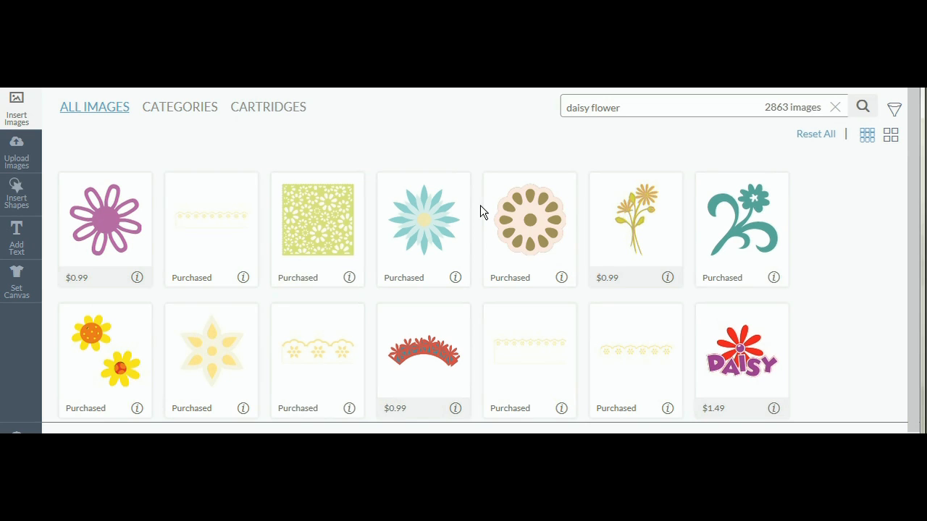
# - Insert the purchased Daisy Flower Pattern Overlay image (#M46F98, Edge to Edge) onto the canvas
pyautogui.click(348, 280)
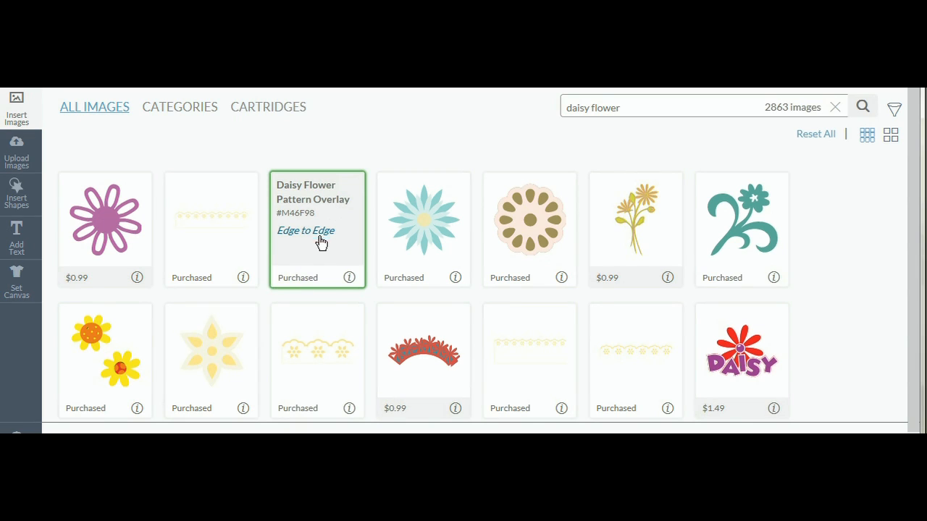
pyautogui.click(349, 280)
pyautogui.click(323, 233)
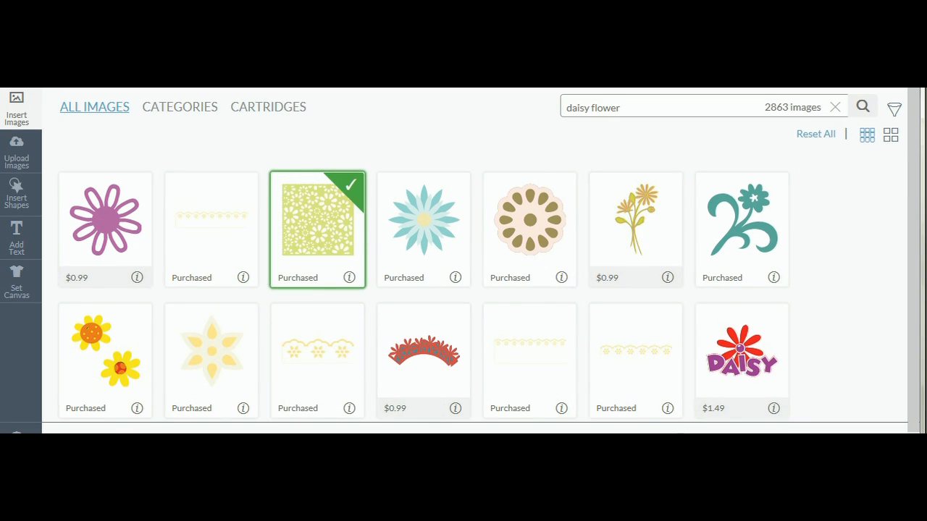
pyautogui.click(851, 433)
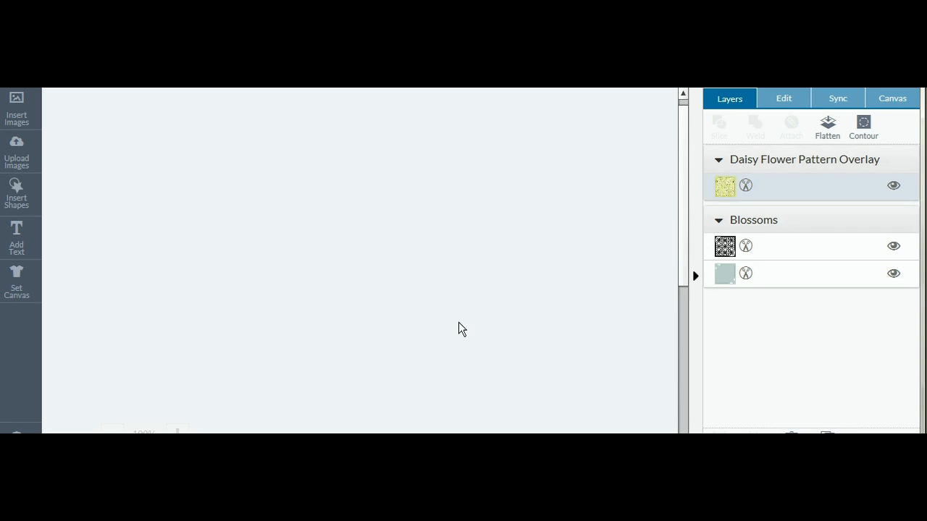
# - Move the daisy overlay to about 10.5 in across near the canvas top and the Blossoms image to about 4.3 in across
pyautogui.moveTo(681, 220); pyautogui.dragTo(672, 161)
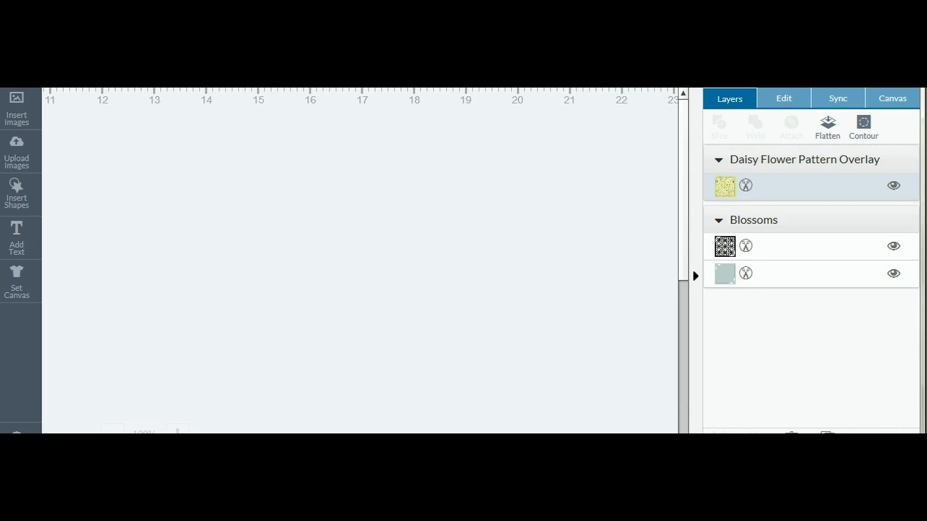
pyautogui.moveTo(218, 440); pyautogui.dragTo(134, 440)
pyautogui.moveTo(407, 416); pyautogui.dragTo(651, 141)
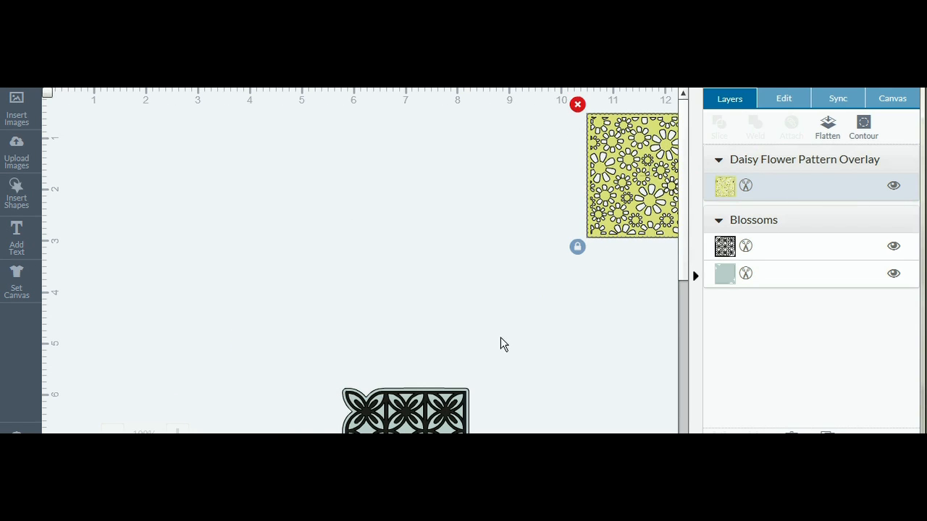
pyautogui.moveTo(436, 413); pyautogui.dragTo(356, 194)
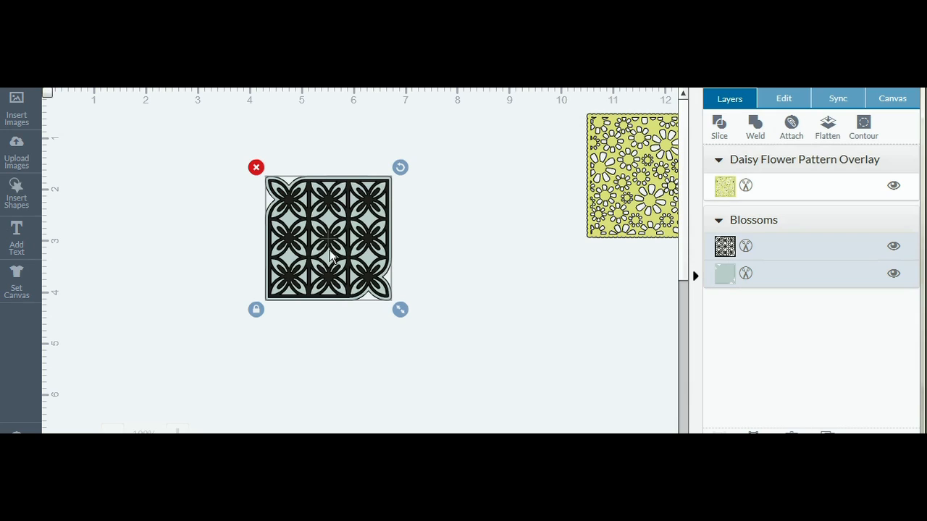
# - Ungroup the Blossoms image so its black lattice and solid backing are separate objects
pyautogui.click(259, 203)
pyautogui.click(288, 205)
pyautogui.rightClick(287, 198)
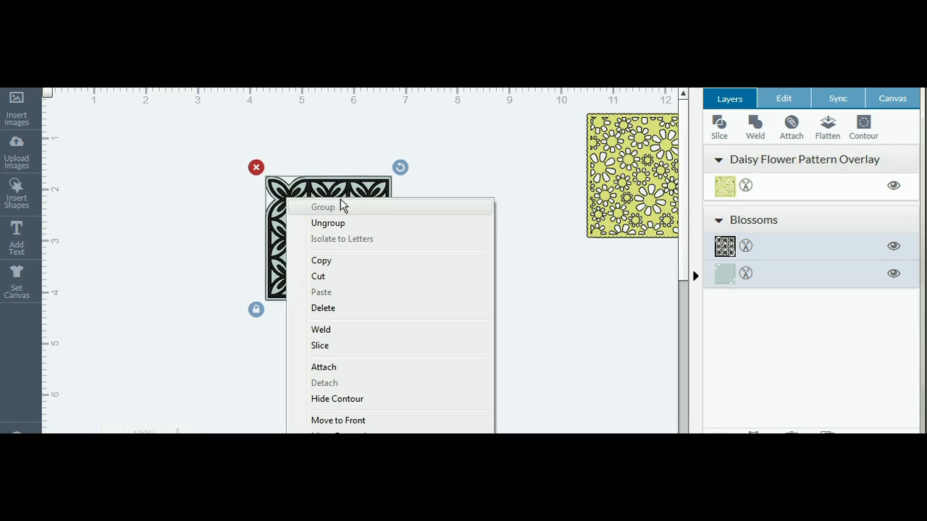
pyautogui.click(342, 226)
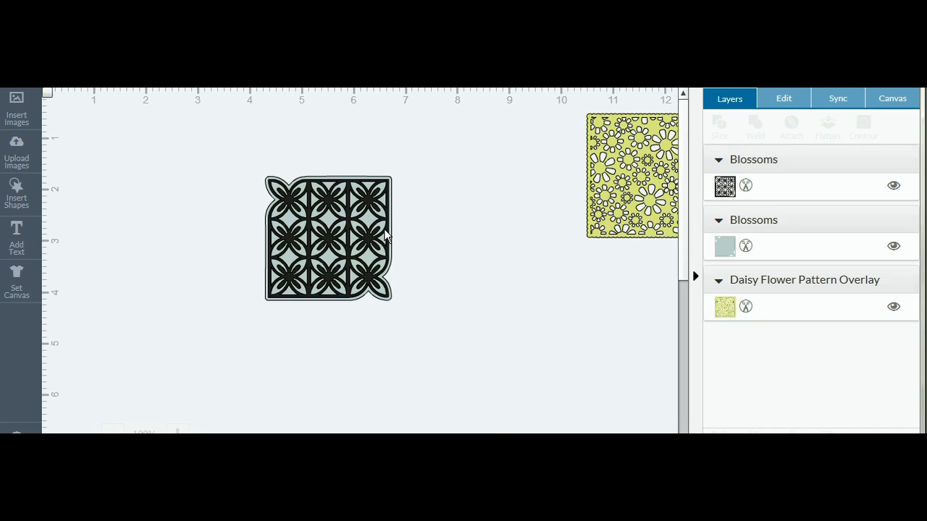
# - Move the solid Blossoms backing away from the black lattice and park it below the daisy overlay
pyautogui.moveTo(364, 225); pyautogui.dragTo(459, 197)
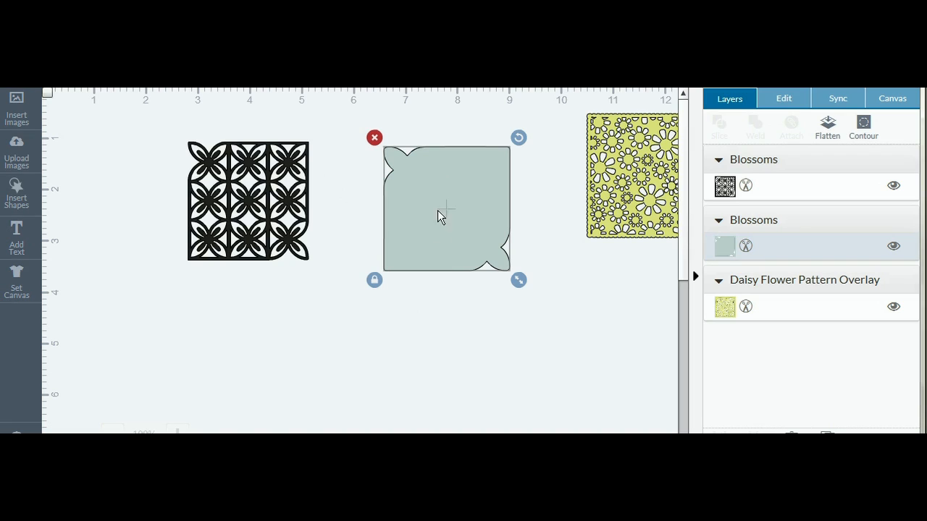
pyautogui.moveTo(443, 152); pyautogui.dragTo(443, 241)
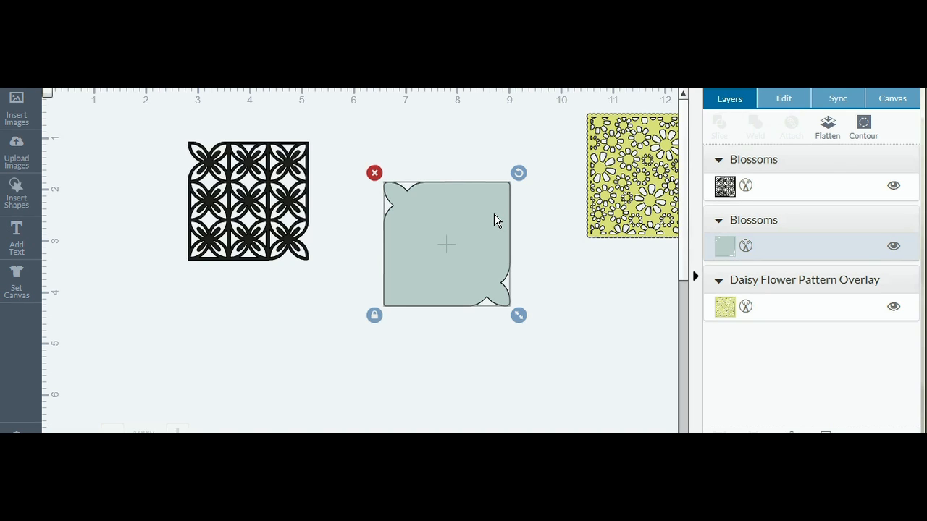
pyautogui.moveTo(448, 215); pyautogui.dragTo(677, 291)
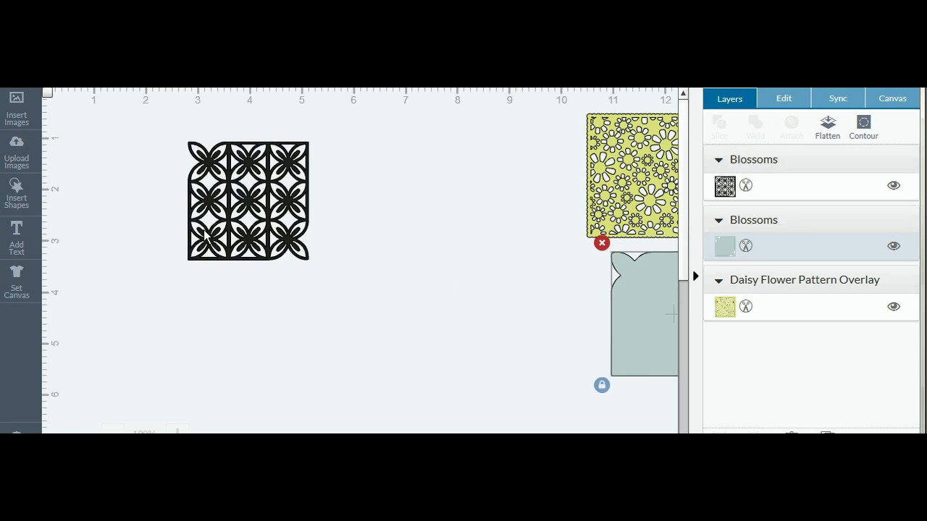
# - Resize the black Blossoms lattice to 4.25 in wide and 5.5 in high, unlocking its proportions for the height and relocking them
pyautogui.moveTo(214, 215); pyautogui.dragTo(293, 229)
pyautogui.click(773, 106)
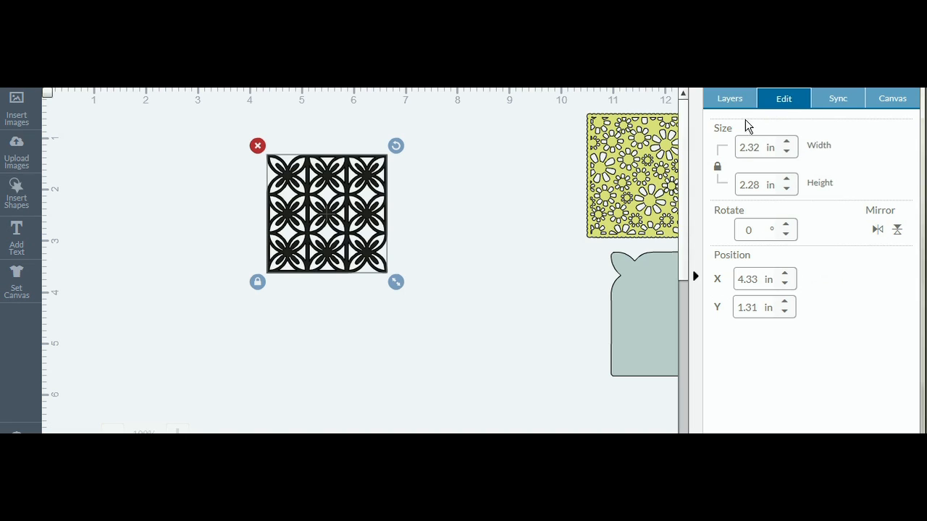
pyautogui.moveTo(760, 148); pyautogui.dragTo(738, 161)
pyautogui.write('4.25')
pyautogui.click(718, 169)
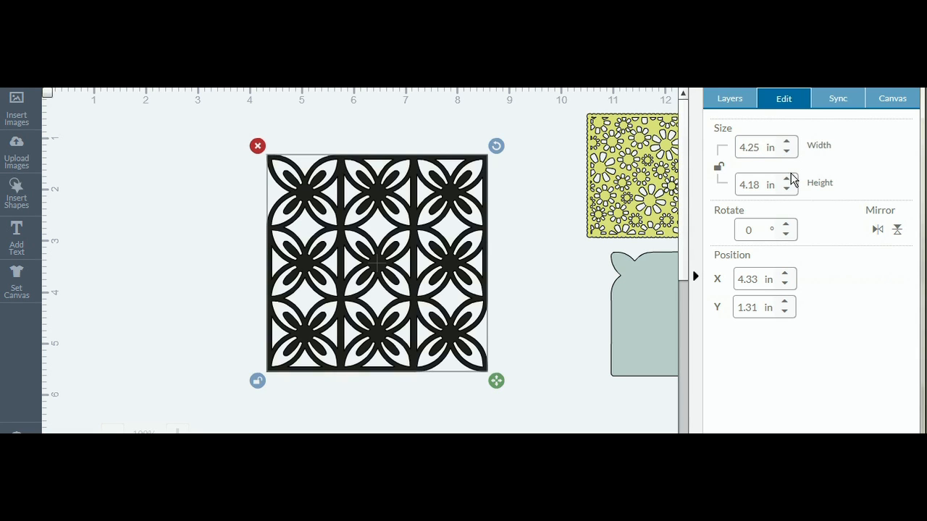
pyautogui.moveTo(761, 187); pyautogui.dragTo(738, 186)
pyautogui.write('5.5')
pyautogui.click(719, 168)
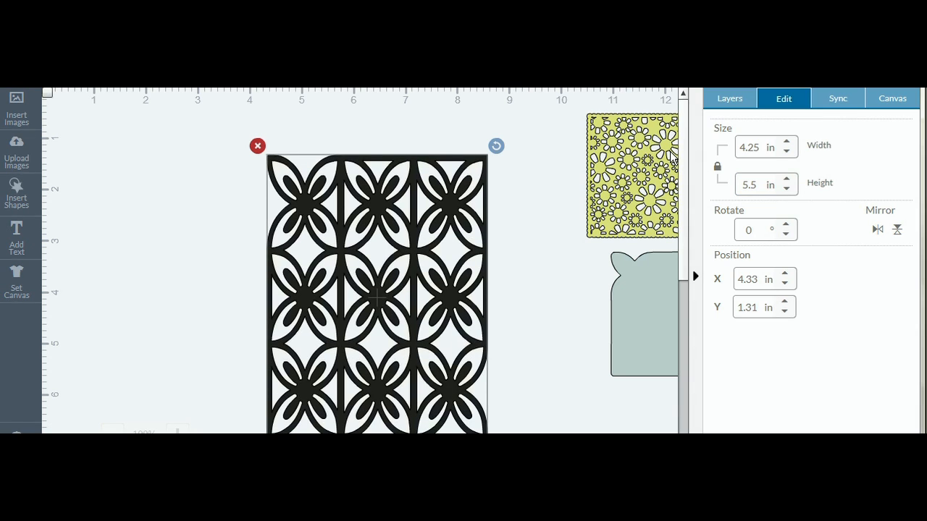
# - Reposition the enlarged black lattice at about X 3.49 in, Y 1.03 in
pyautogui.moveTo(443, 287); pyautogui.dragTo(400, 265)
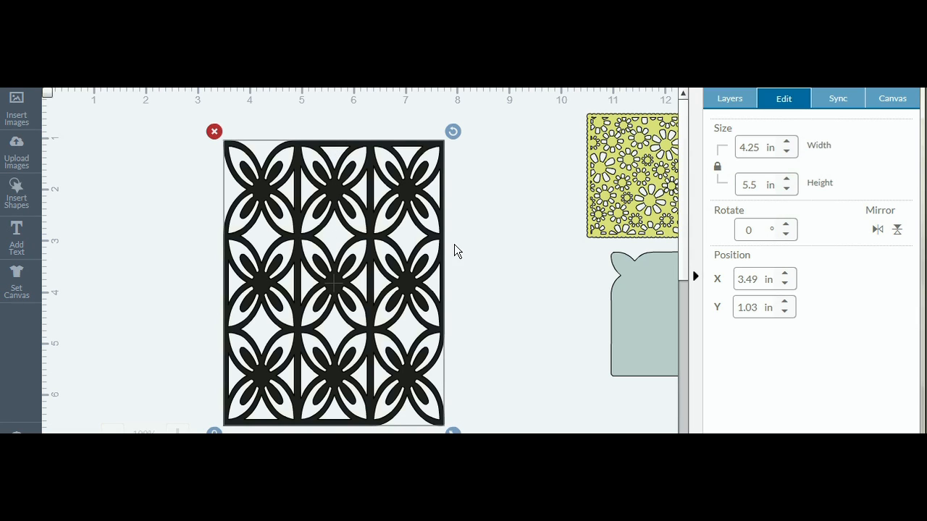
pyautogui.click(186, 194)
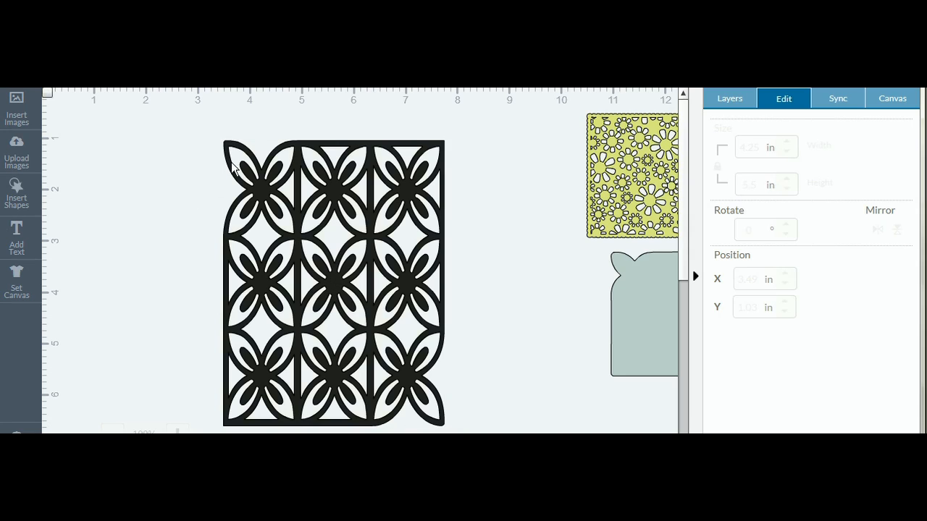
pyautogui.click(331, 203)
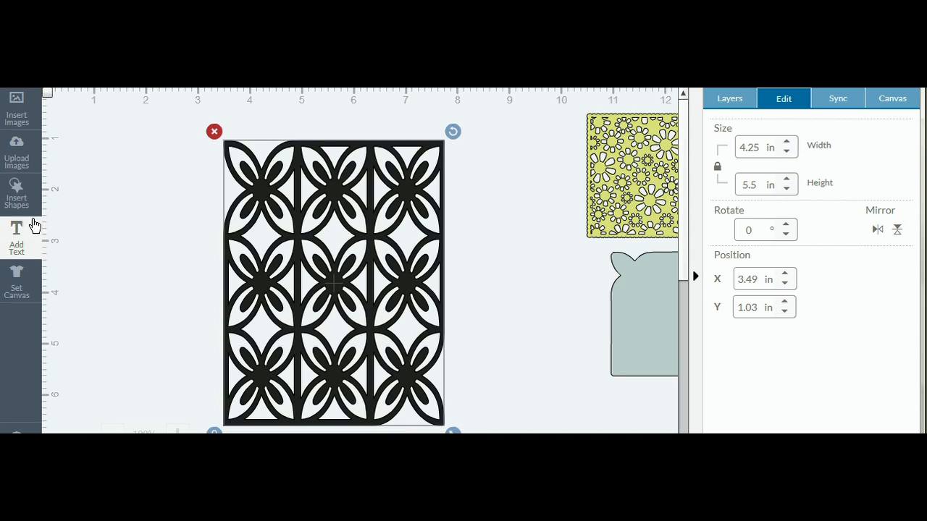
# - Insert a square beside the lattice and shift the daisy overlay and solid backing farther away from it
pyautogui.click(23, 199)
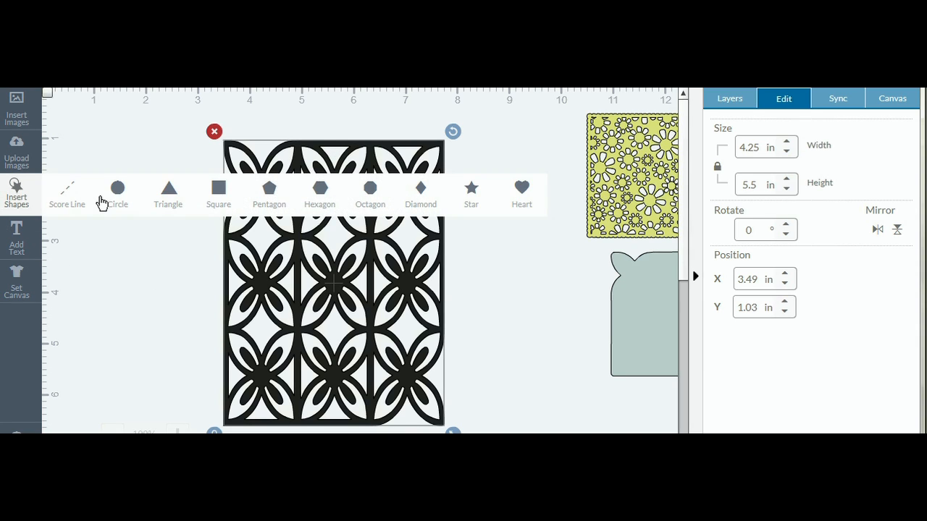
pyautogui.click(219, 194)
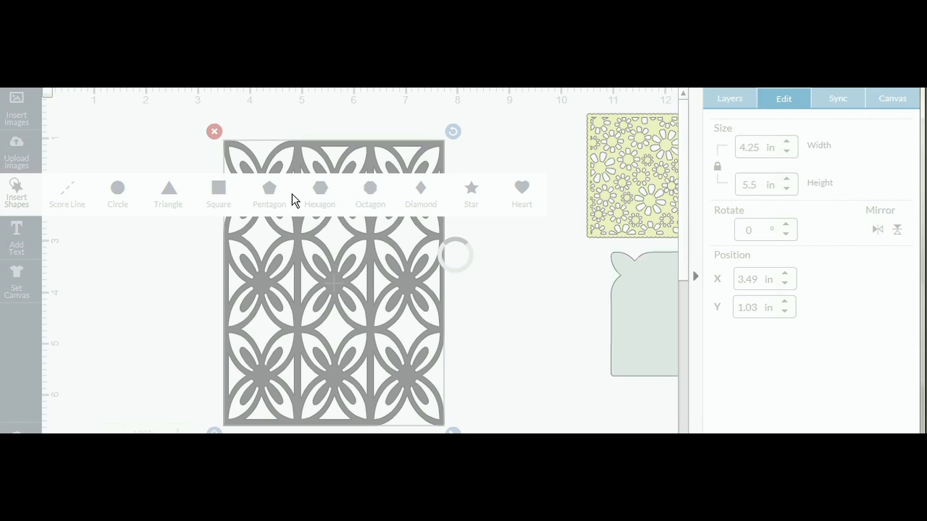
pyautogui.moveTo(442, 430); pyautogui.dragTo(653, 198)
pyautogui.moveTo(642, 317); pyautogui.dragTo(666, 299)
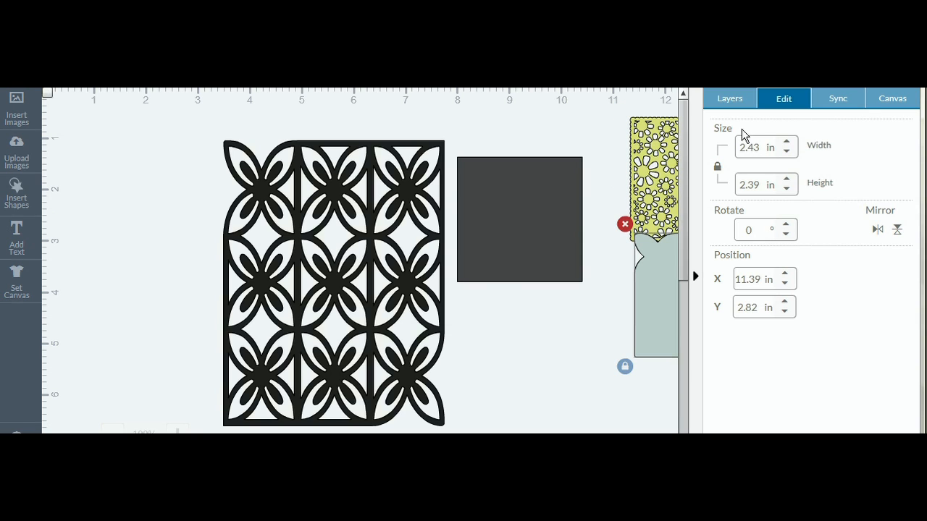
# - Recolour the square's cut layer to Candycorn (#f2b31b) and move the square slightly higher on the canvas
pyautogui.click(733, 98)
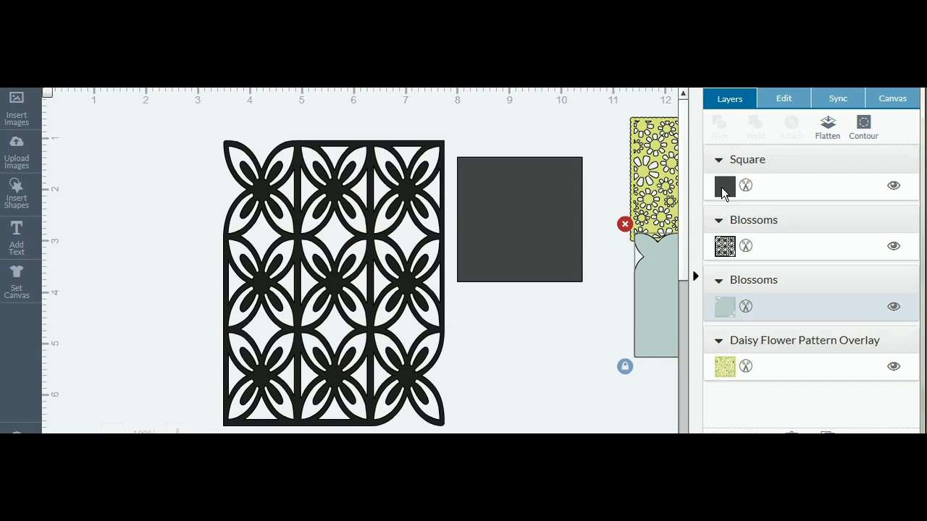
pyautogui.click(723, 187)
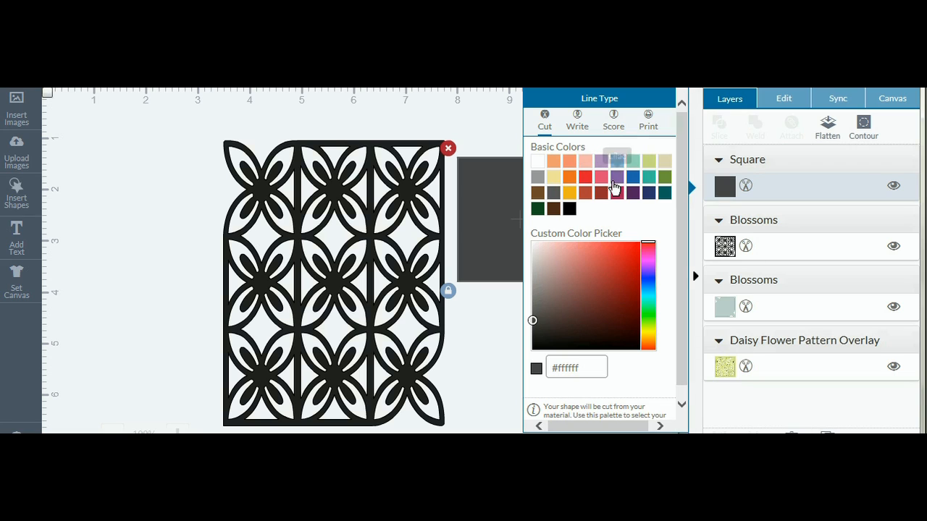
pyautogui.click(569, 192)
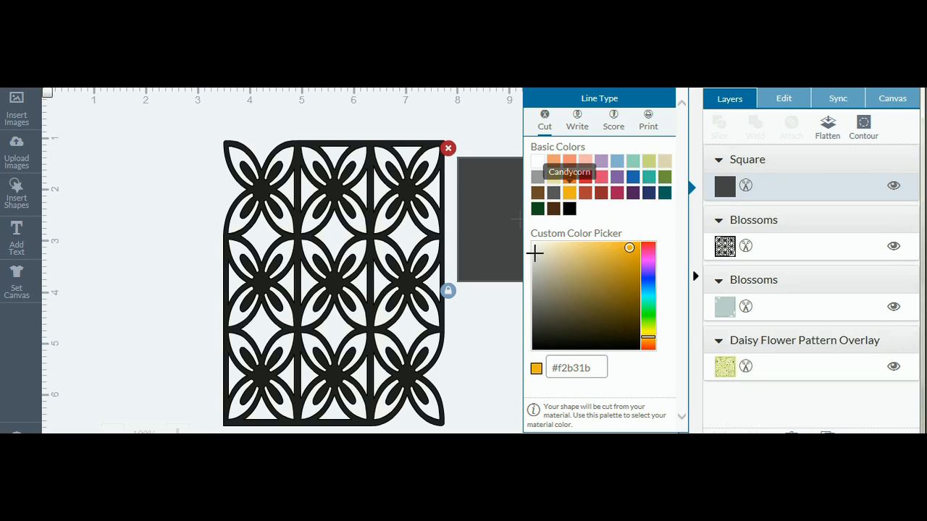
pyautogui.click(483, 346)
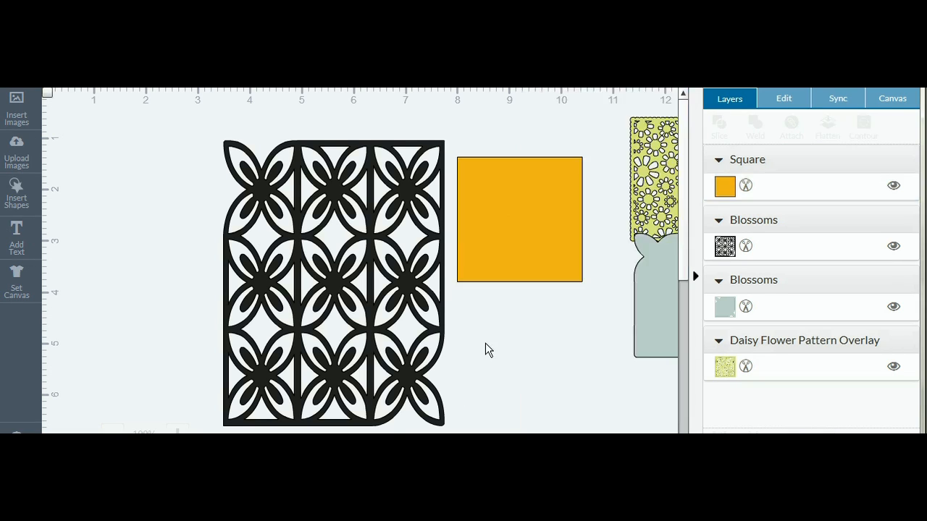
pyautogui.moveTo(555, 212); pyautogui.dragTo(559, 186)
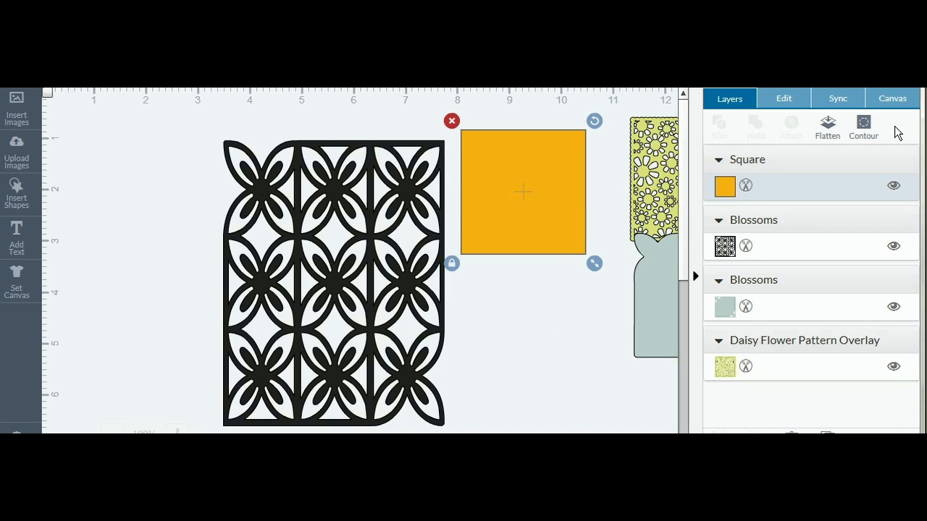
# - Resize the orange square to 2.4 in wide and 6 in high, unlocking its proportions for the width and relocking them
pyautogui.click(786, 98)
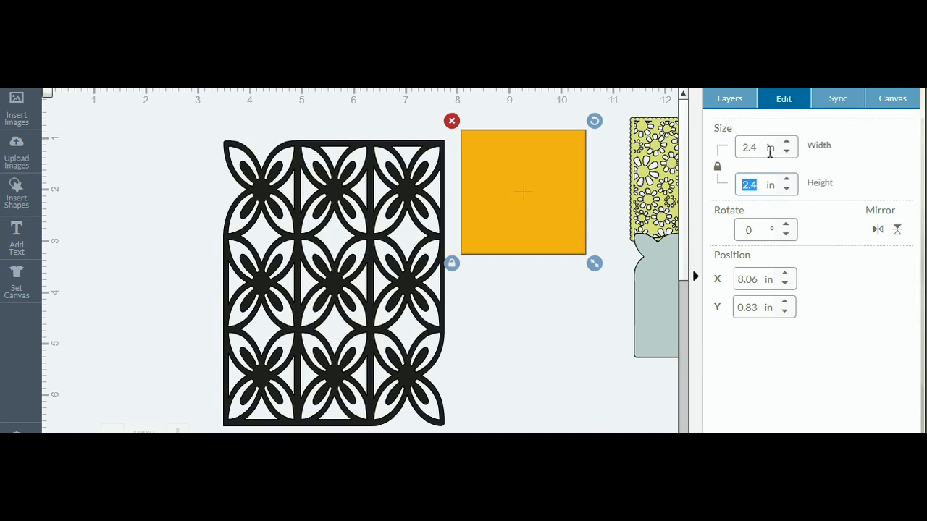
pyautogui.write('6')
pyautogui.click(717, 167)
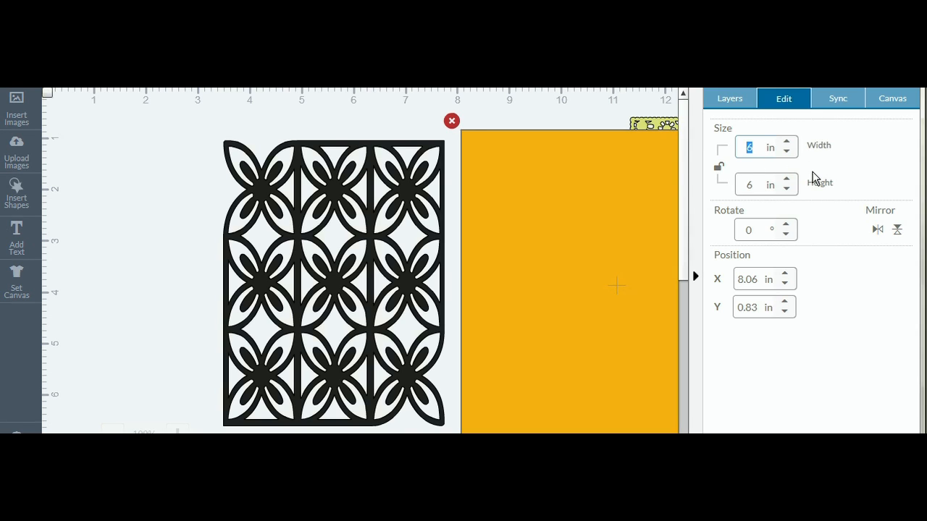
pyautogui.write('2.4')
pyautogui.click(874, 156)
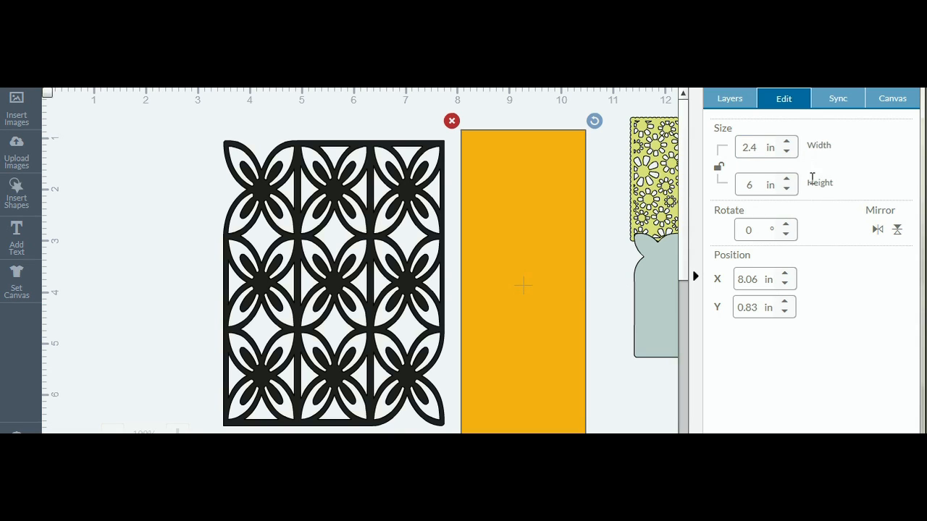
pyautogui.click(718, 168)
# - Position the orange rectangle over the left half of the black lattice, at about X 3.22 in, Y 0.74 in
pyautogui.moveTo(535, 336); pyautogui.dragTo(282, 326)
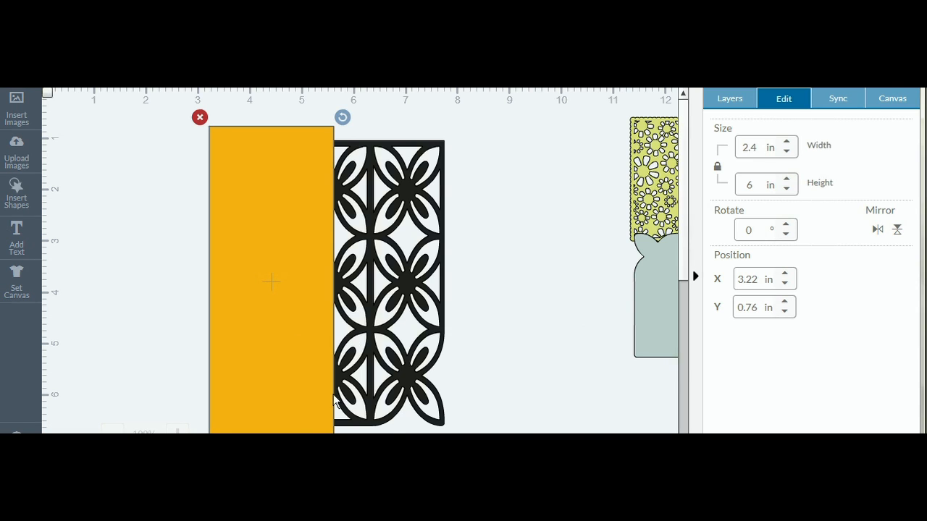
pyautogui.moveTo(312, 377); pyautogui.dragTo(179, 374)
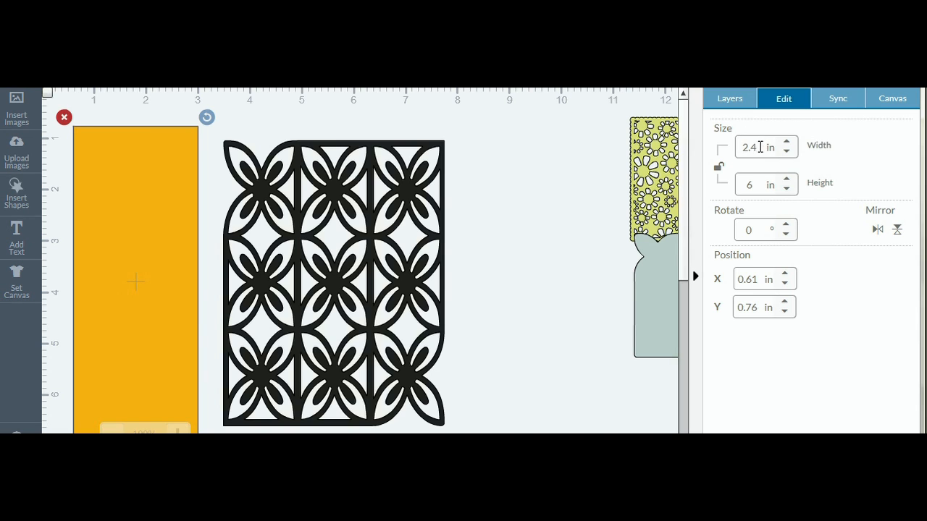
pyautogui.moveTo(181, 284); pyautogui.dragTo(317, 282)
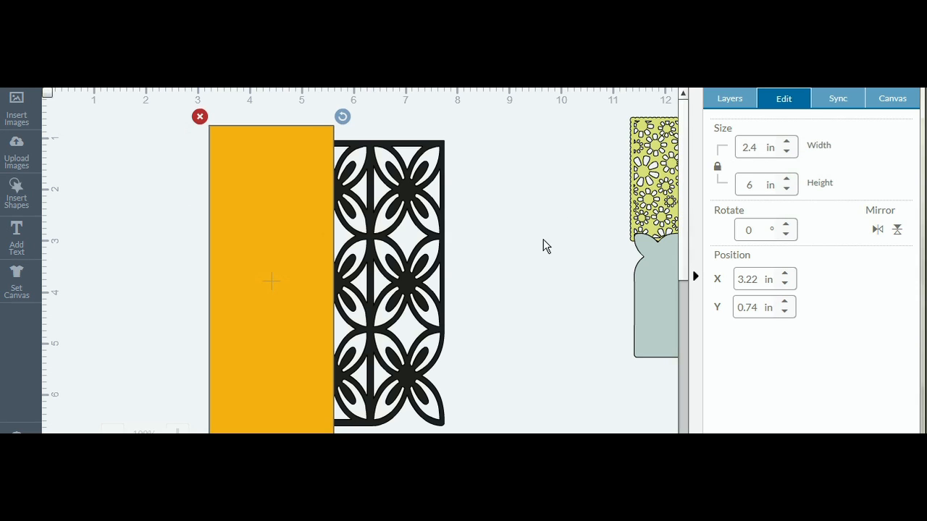
pyautogui.click(373, 230)
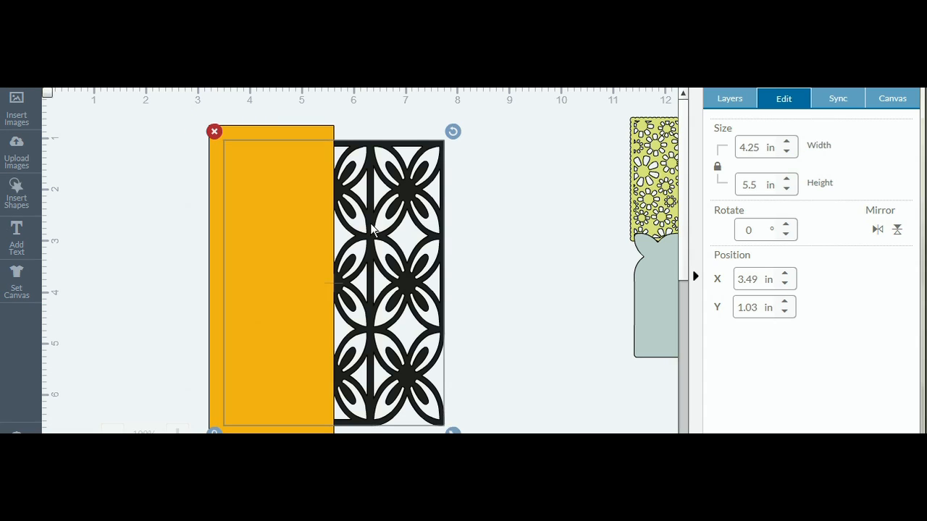
pyautogui.rightClick(372, 230)
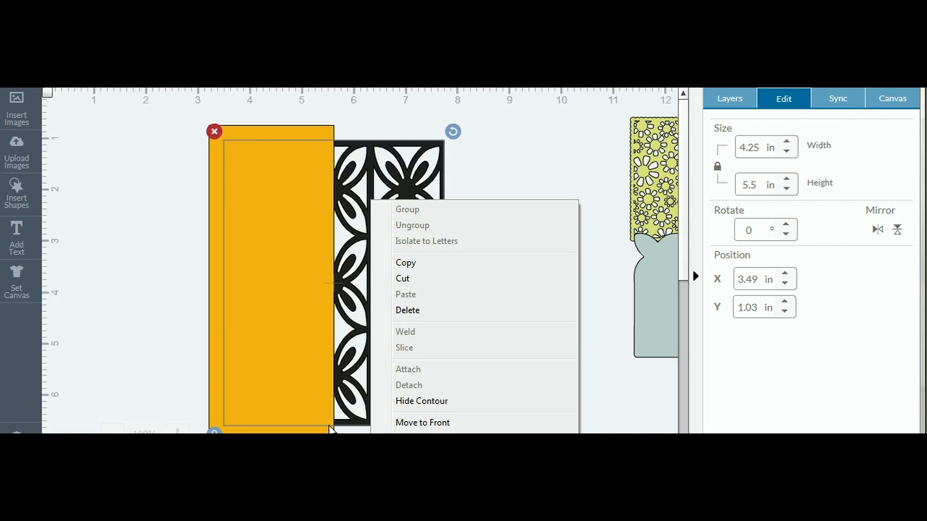
pyautogui.click(371, 120)
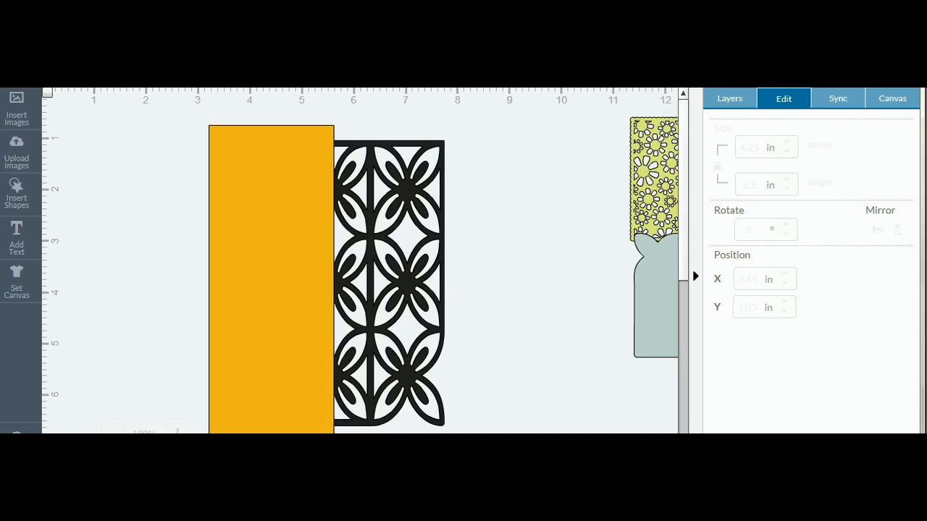
# - Slice the black lattice with the overlapping orange rectangle
pyautogui.click(269, 358)
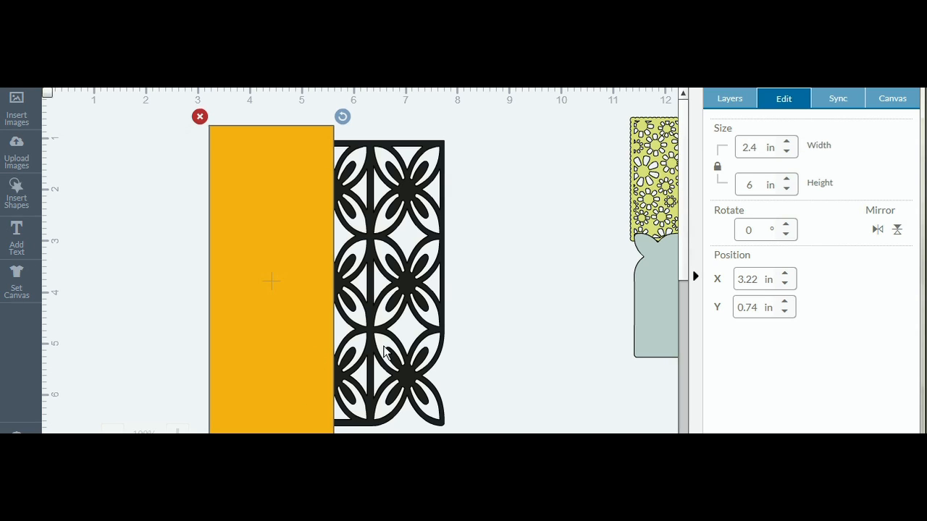
pyautogui.keyDown('shift'); pyautogui.click(404, 327); pyautogui.keyUp('shift')
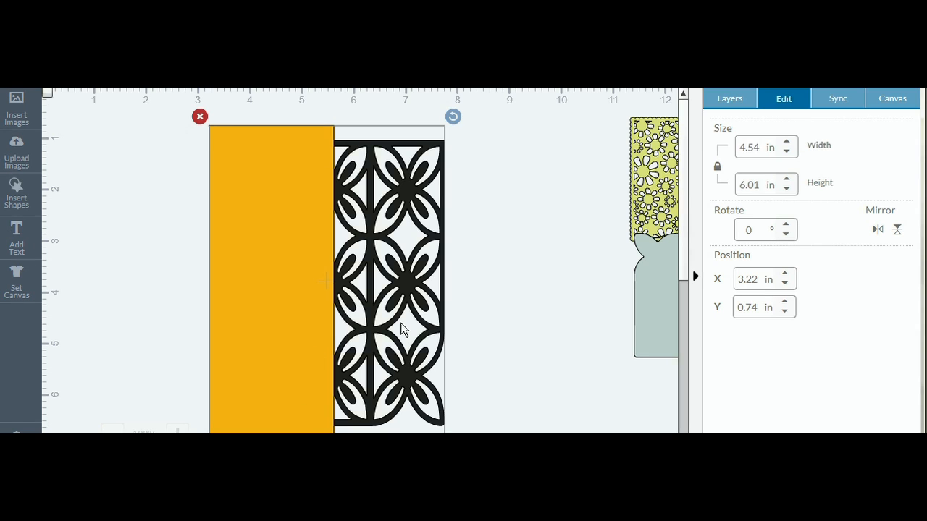
pyautogui.click(732, 103)
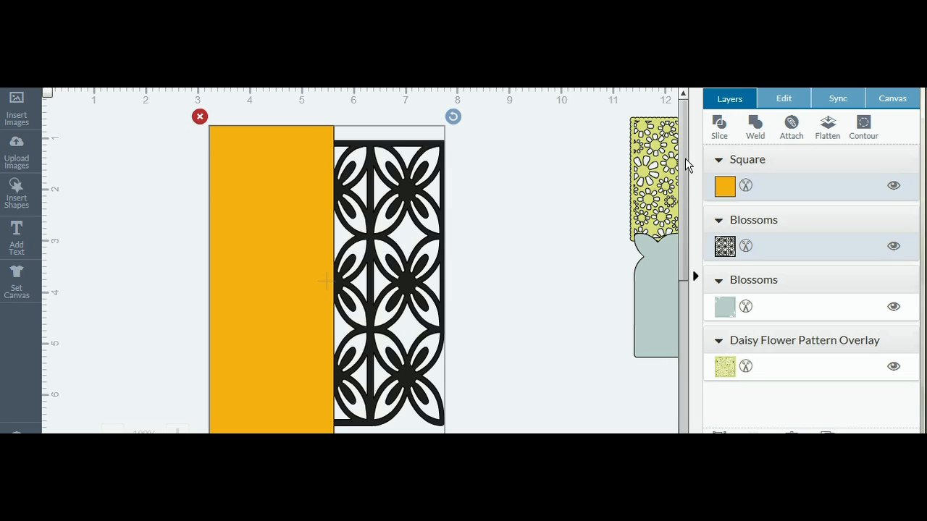
pyautogui.click(721, 128)
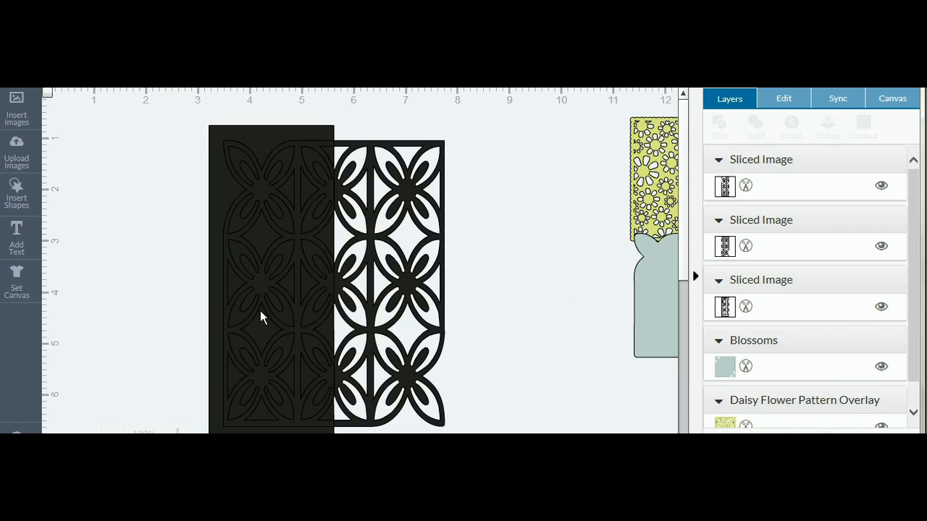
# - Separate the sliced pieces, moving the leftover cut-out rectangle to the spare backing and the left lattice half left of the other half
pyautogui.moveTo(269, 319); pyautogui.dragTo(525, 327)
pyautogui.click(241, 327)
pyautogui.moveTo(241, 327); pyautogui.dragTo(173, 323)
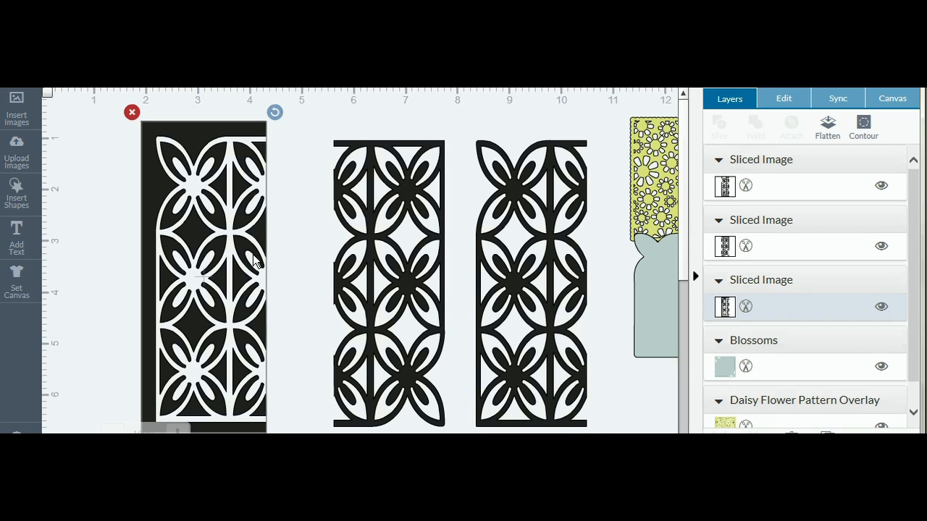
pyautogui.moveTo(204, 205); pyautogui.dragTo(704, 382)
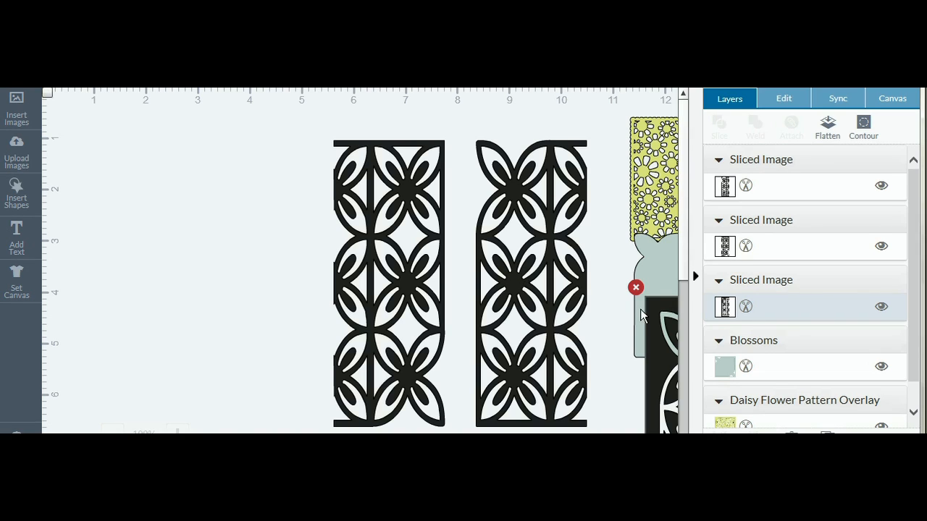
pyautogui.moveTo(546, 291); pyautogui.dragTo(251, 301)
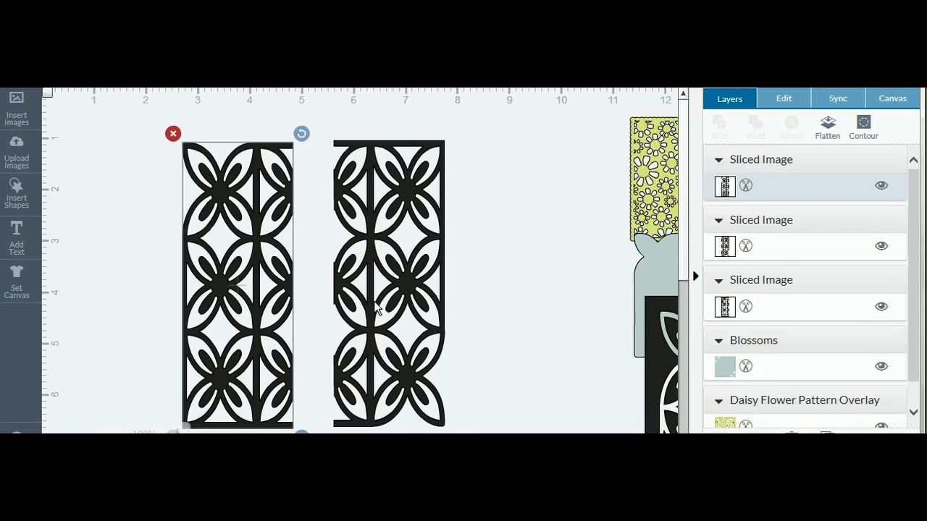
# - Mirror the right lattice half vertically and spread the two halves apart, placing it at about X 7.35 in, Y 6.47 in
pyautogui.click(391, 313)
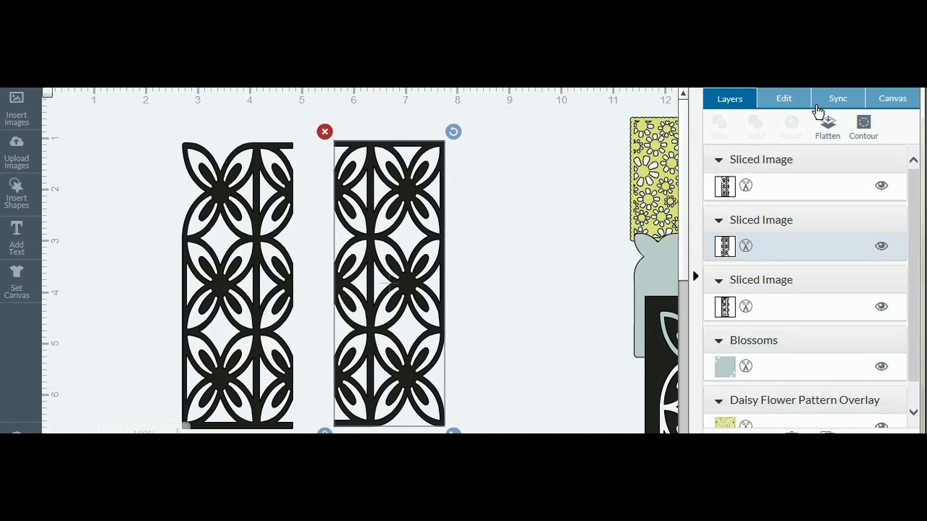
pyautogui.click(788, 107)
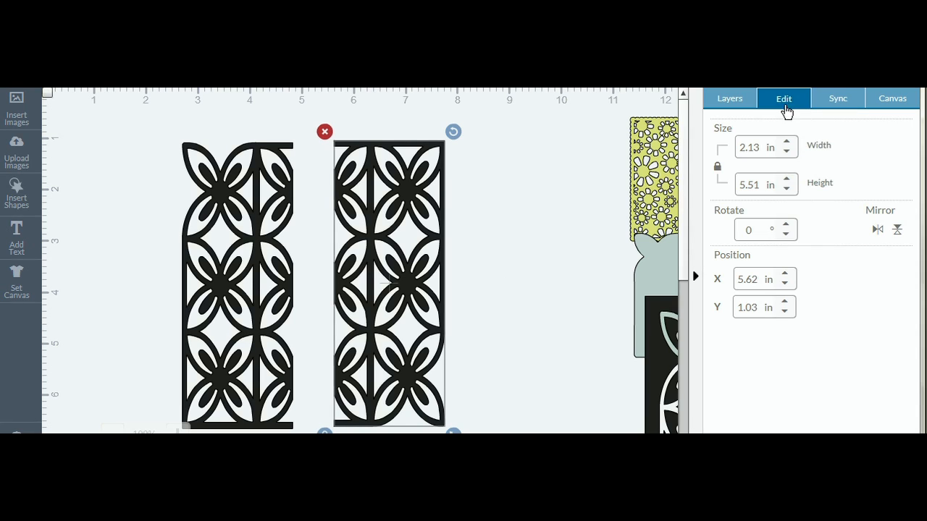
pyautogui.click(897, 230)
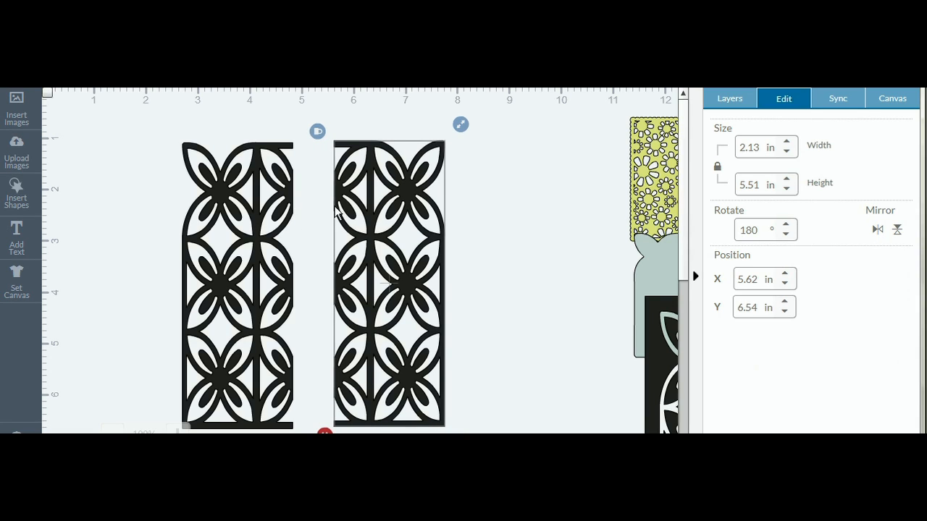
pyautogui.moveTo(407, 252); pyautogui.dragTo(478, 246)
pyautogui.moveTo(260, 254); pyautogui.dragTo(178, 250)
pyautogui.moveTo(458, 258); pyautogui.dragTo(476, 253)
# - Insert a square between the two lattice halves and recolour its cut layer to pale yellow (#f3e39c)
pyautogui.click(16, 197)
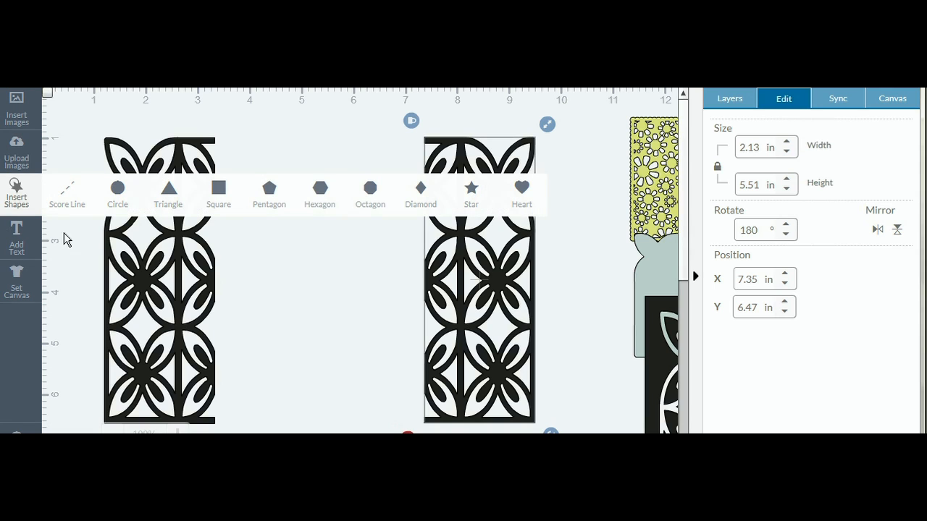
pyautogui.click(225, 199)
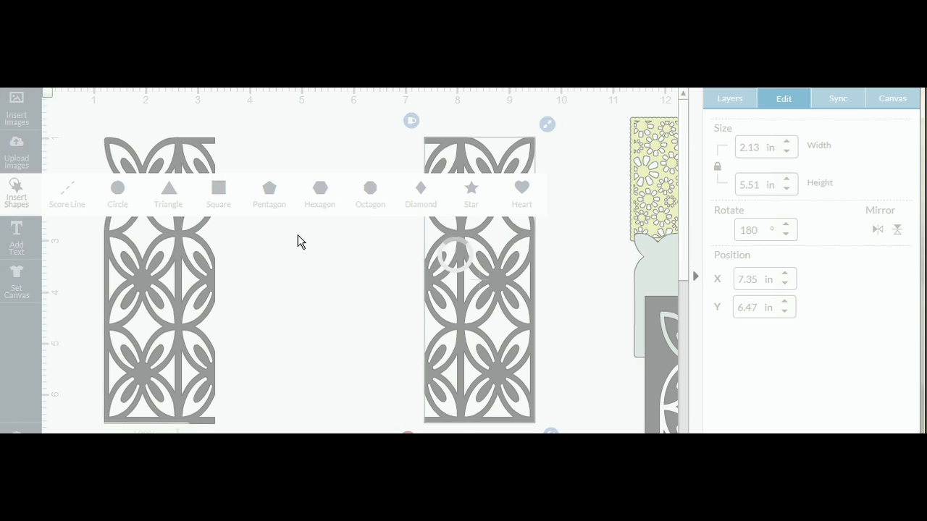
pyautogui.moveTo(370, 433); pyautogui.dragTo(285, 228)
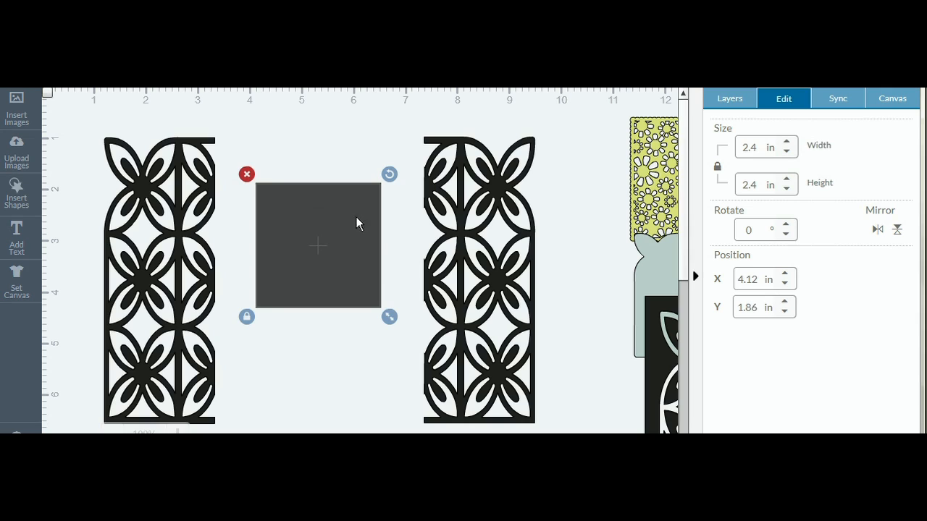
pyautogui.click(731, 102)
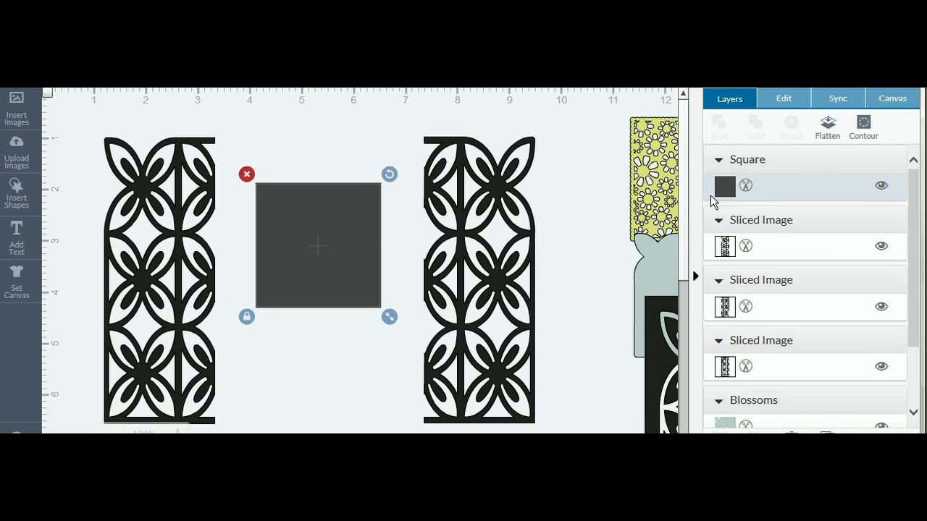
pyautogui.click(726, 188)
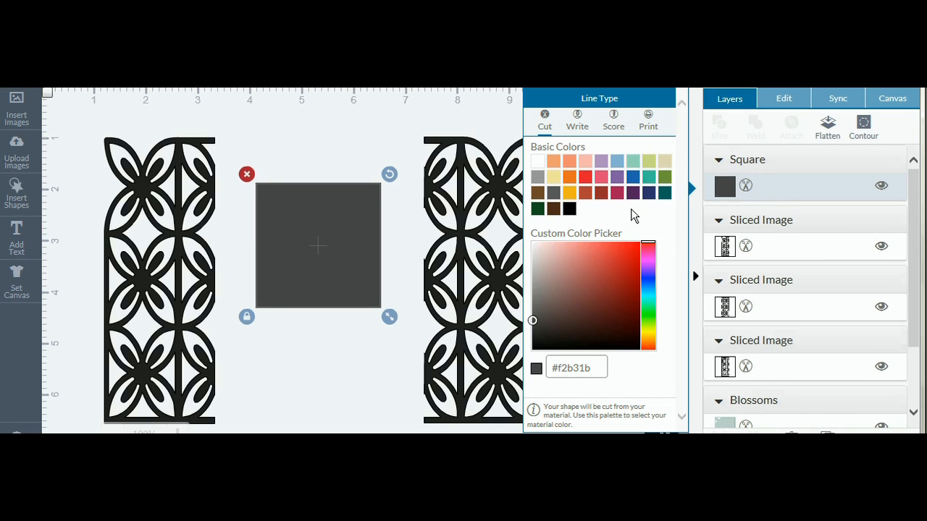
pyautogui.click(554, 178)
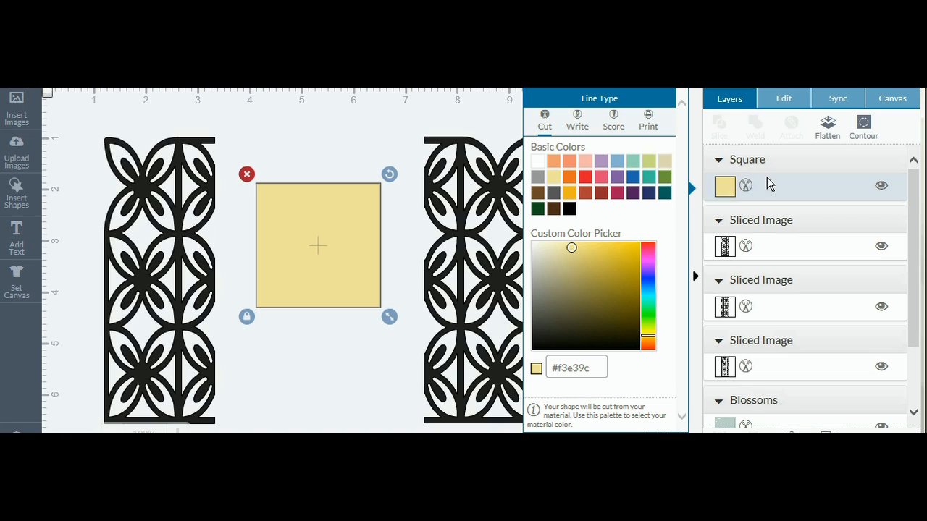
# - Resize the pale yellow square to 4.25 in wide and 5.5 in high with its proportions unlocked
pyautogui.click(782, 105)
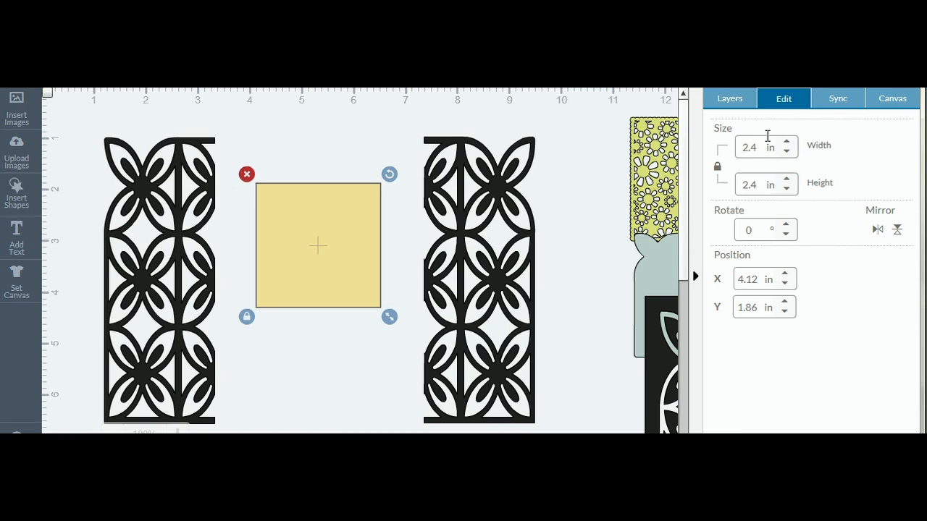
pyautogui.doubleClick(756, 184)
pyautogui.write('5.5')
pyautogui.click(719, 165)
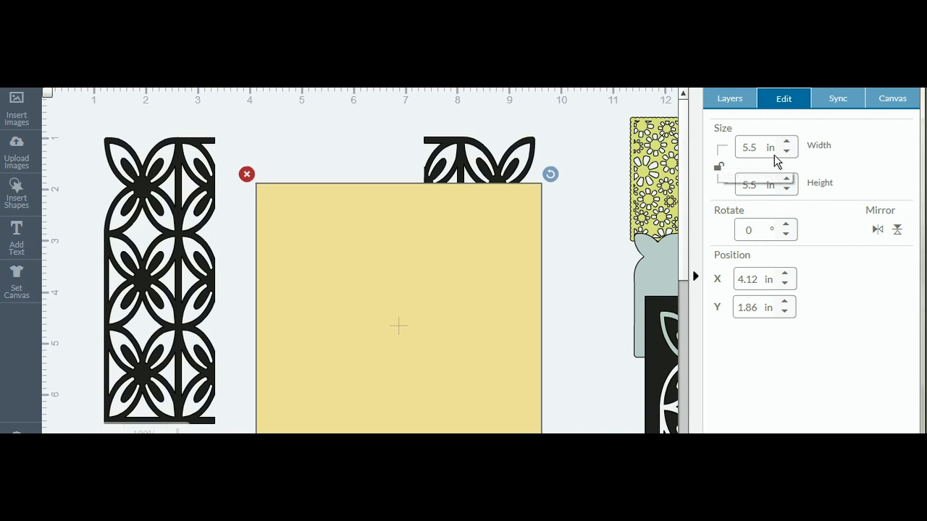
pyautogui.doubleClick(750, 147)
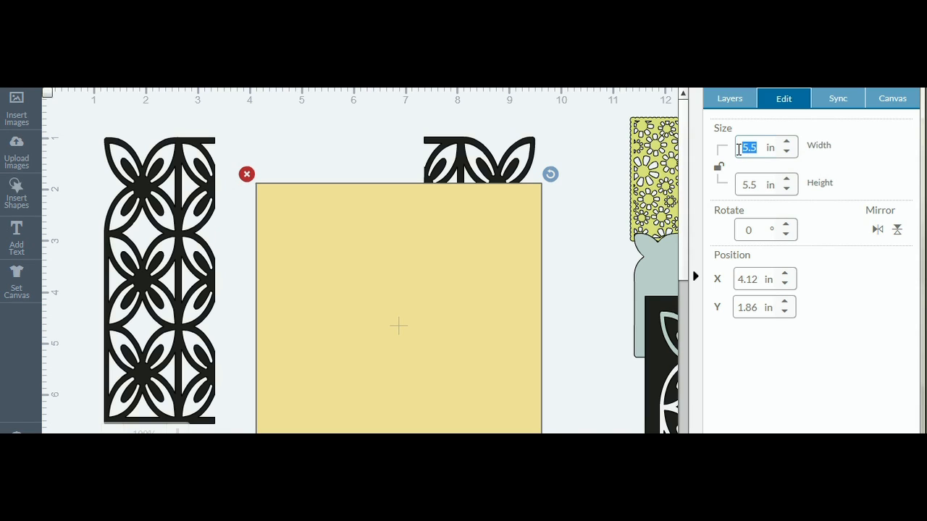
pyautogui.write('4.25')
pyautogui.press('Return')
# - Arrange the yellow card panel between the lattice halves and butt the right half against its edge, at about X 7.98 in, Y 6.5 in
pyautogui.moveTo(499, 297); pyautogui.dragTo(561, 306)
pyautogui.moveTo(401, 340); pyautogui.dragTo(383, 300)
pyautogui.moveTo(554, 325); pyautogui.dragTo(540, 323)
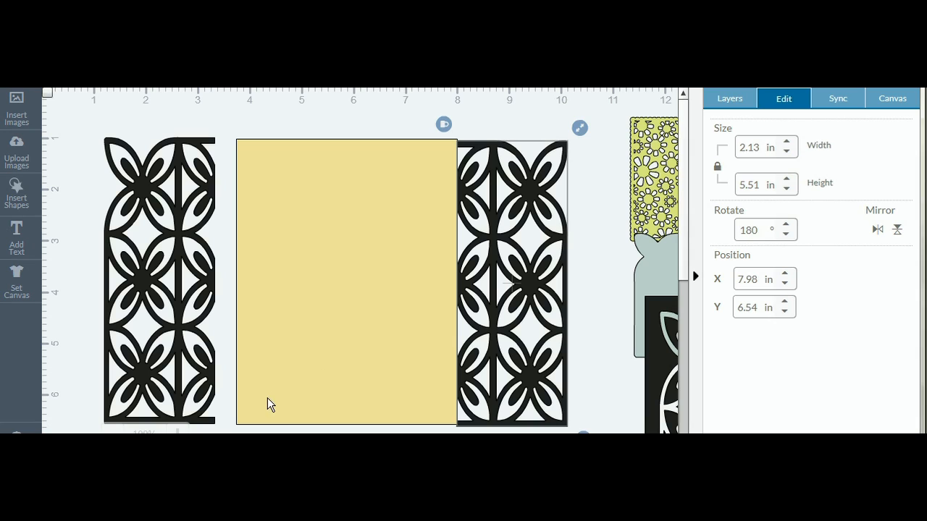
pyautogui.moveTo(183, 414)
pyautogui.mouseDown()
pyautogui.moveTo(212, 414)
pyautogui.moveTo(183, 418)
pyautogui.mouseUp()
pyautogui.moveTo(495, 403); pyautogui.dragTo(496, 399)
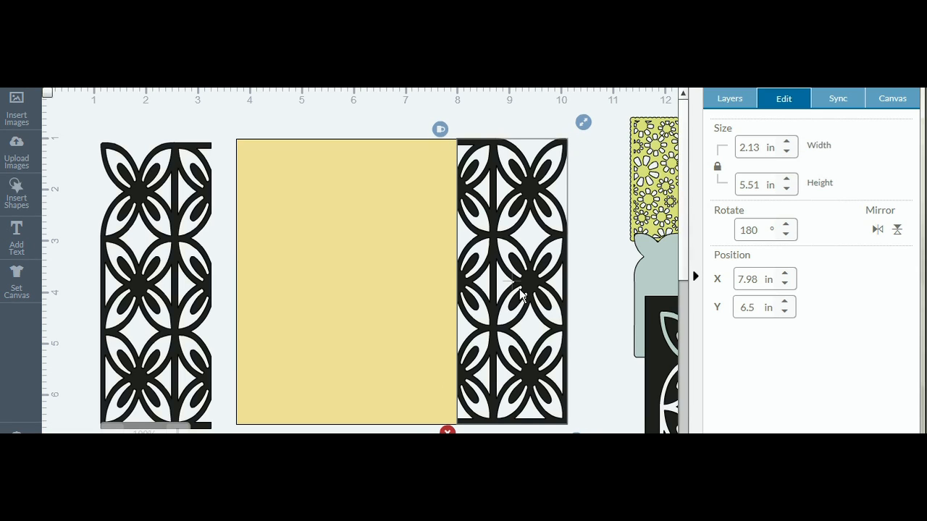
# - Weld the yellow card panel to the adjoining right lattice half and shift the welded shape slightly on the canvas
pyautogui.click(730, 101)
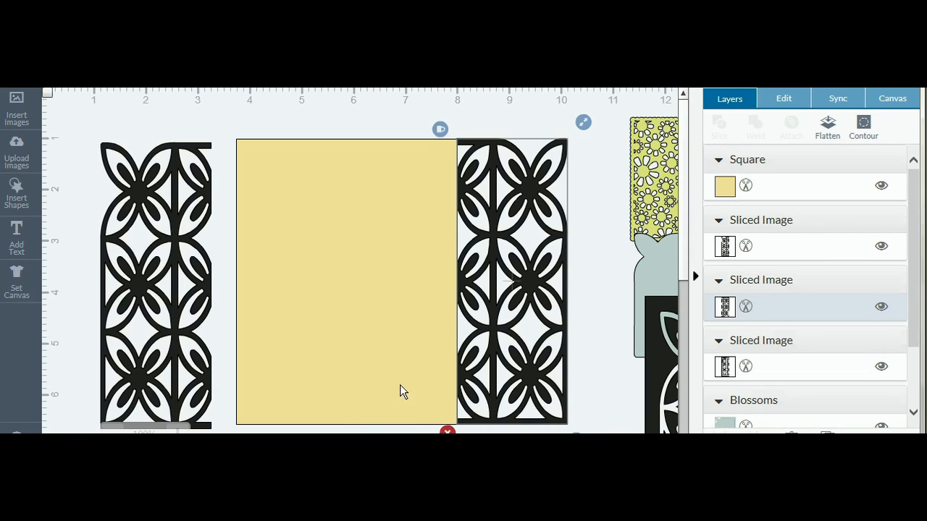
pyautogui.click(368, 329)
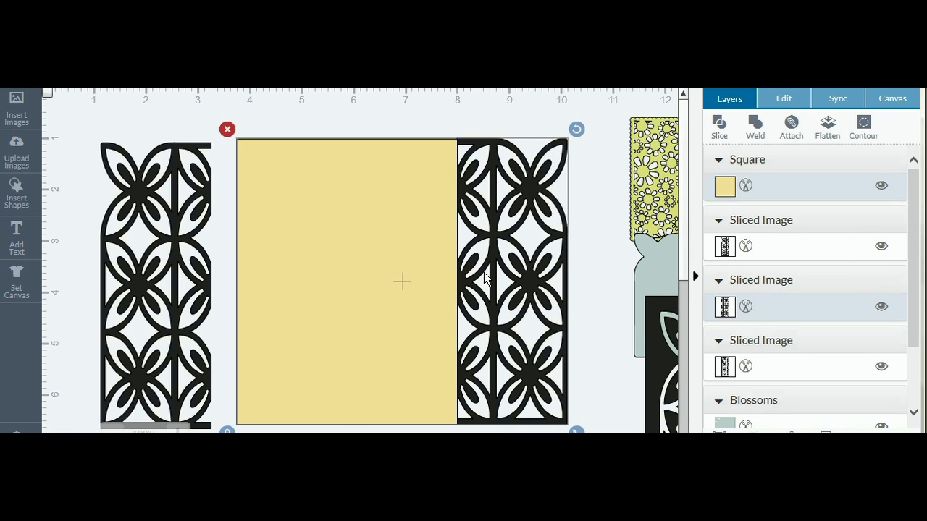
pyautogui.click(755, 129)
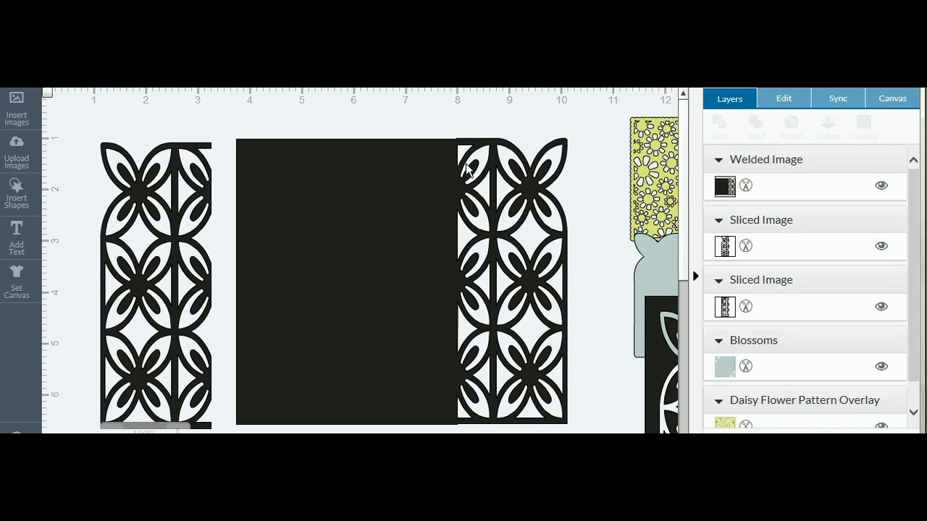
pyautogui.moveTo(478, 186); pyautogui.dragTo(485, 181)
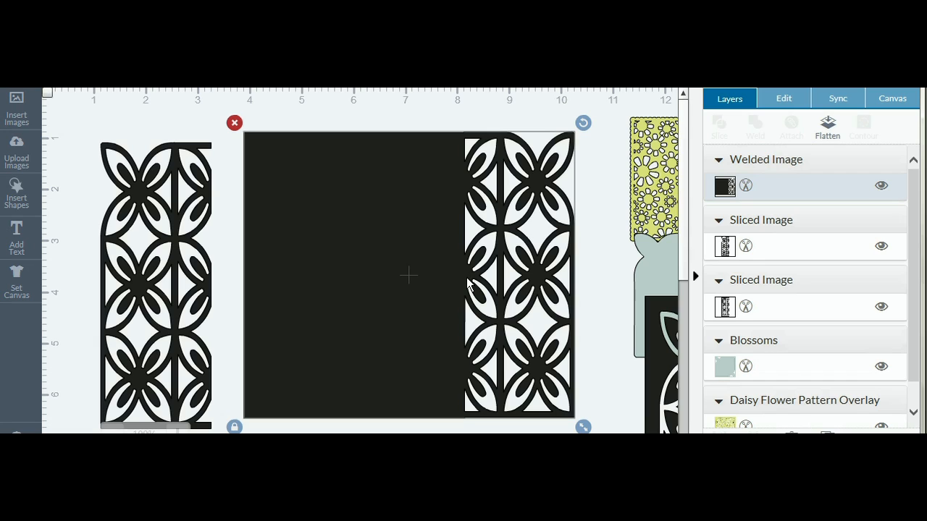
pyautogui.moveTo(469, 382); pyautogui.dragTo(451, 348)
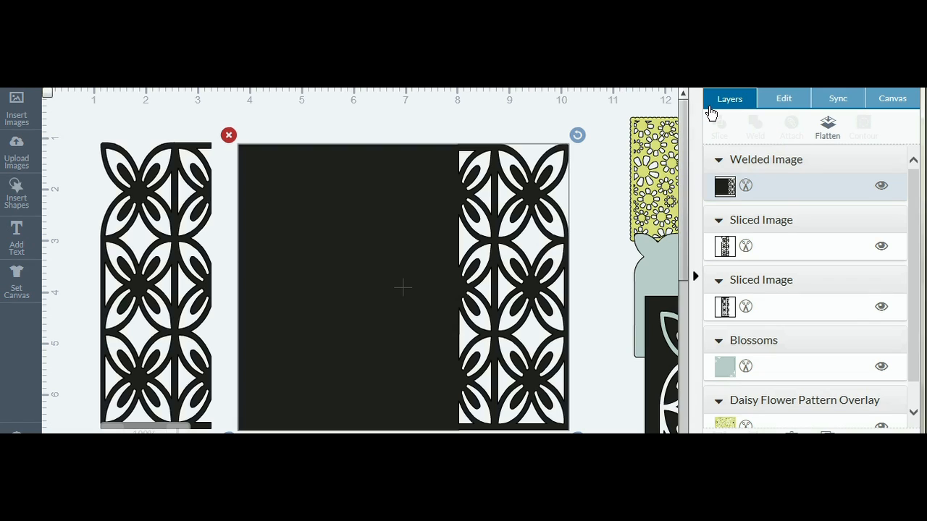
# - Recolour the welded panel and right lattice pale yellow (#f3e39c) and shift the piece slightly upward on the canvas
pyautogui.click(725, 186)
pyautogui.click(553, 177)
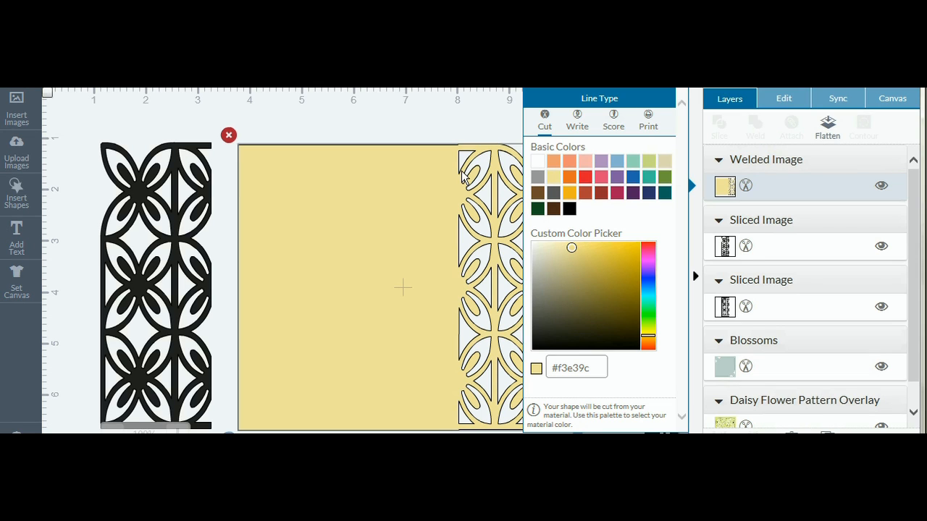
pyautogui.moveTo(412, 231); pyautogui.dragTo(411, 226)
# - Butt the black left lattice half against the yellow panel's left edge and weld it to the card piece
pyautogui.click(177, 323)
pyautogui.moveTo(193, 326); pyautogui.dragTo(223, 312)
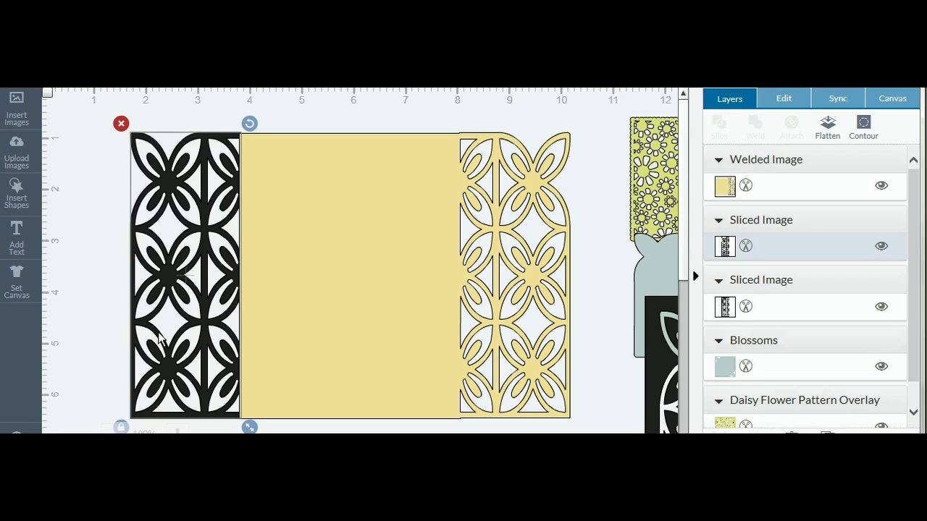
pyautogui.keyDown('shift'); pyautogui.click(333, 275); pyautogui.keyUp('shift')
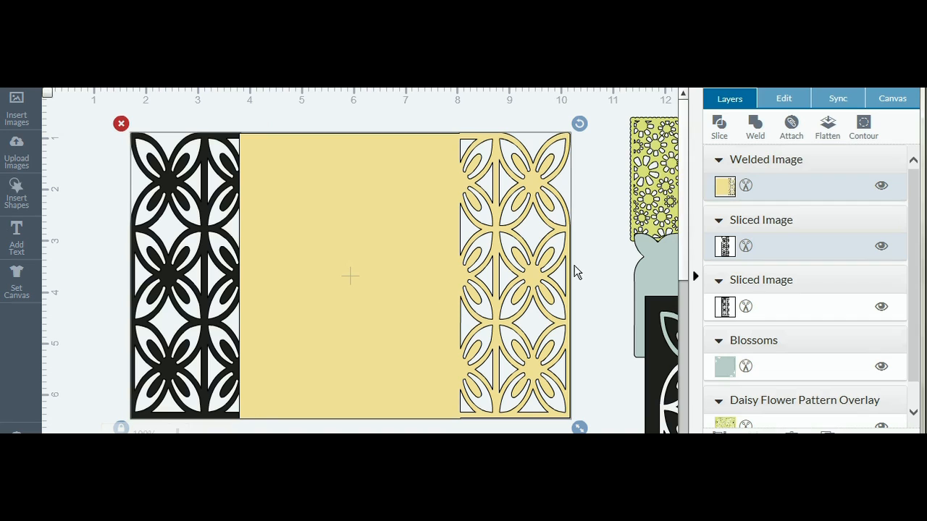
pyautogui.click(755, 134)
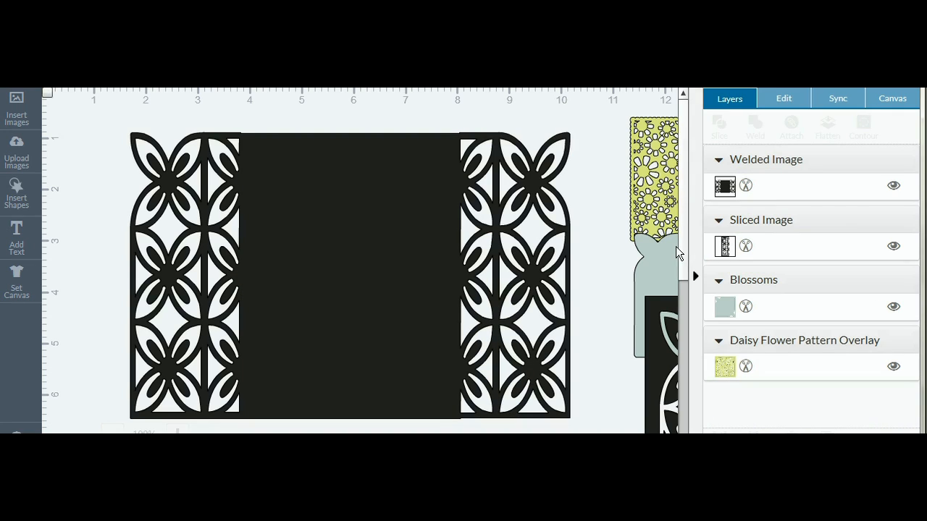
# - Recolour the fully welded gate-fold card teal (#35b99f) and reposition it slightly on the canvas
pyautogui.click(315, 289)
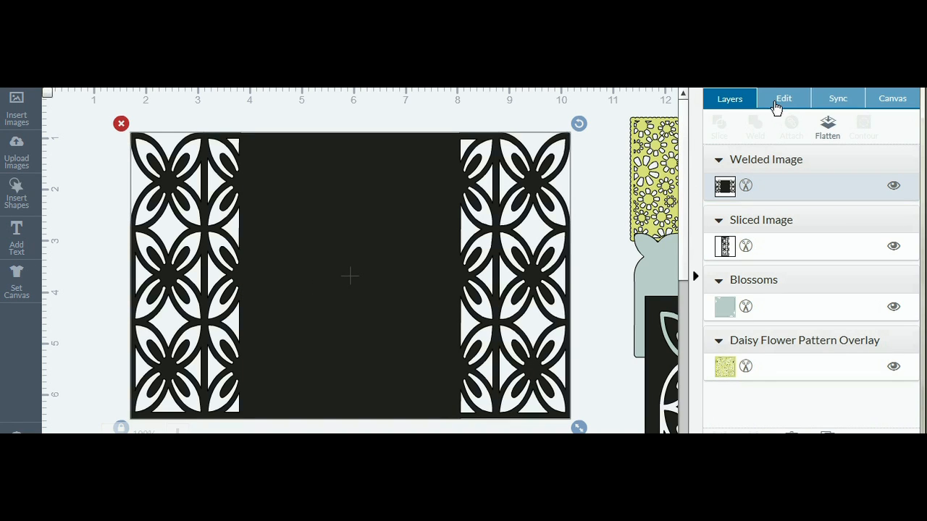
pyautogui.click(728, 188)
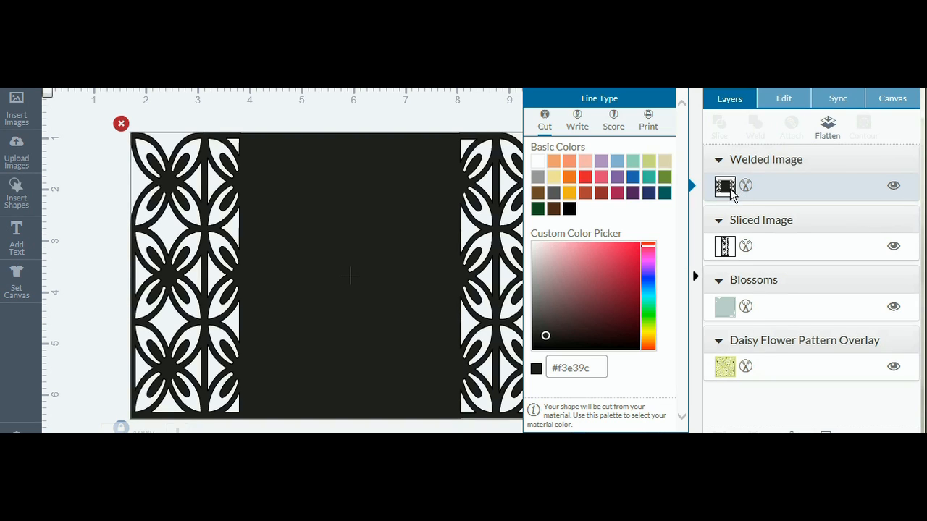
pyautogui.click(601, 192)
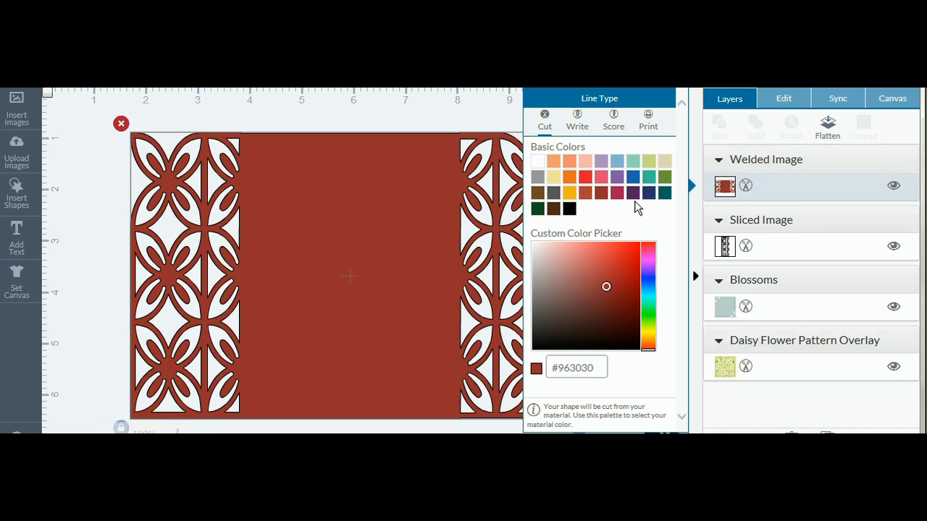
pyautogui.click(648, 176)
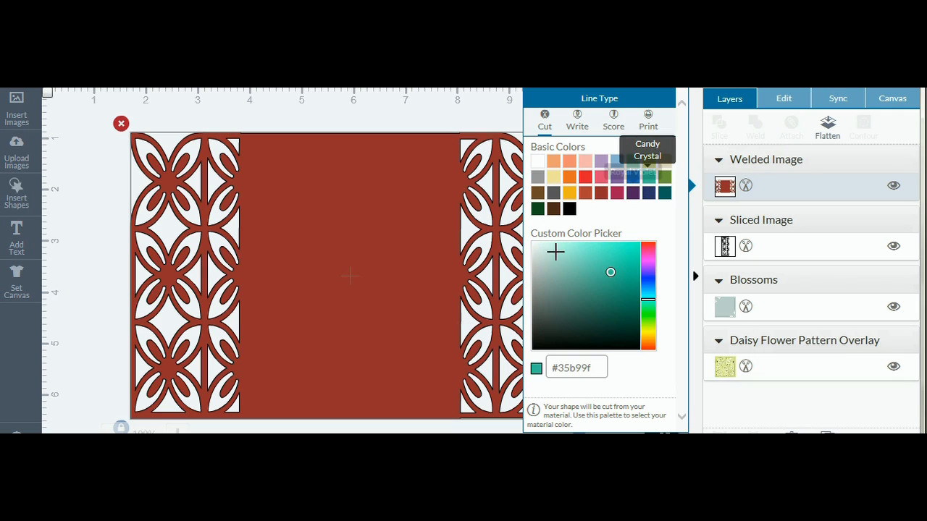
pyautogui.moveTo(422, 315); pyautogui.dragTo(408, 291)
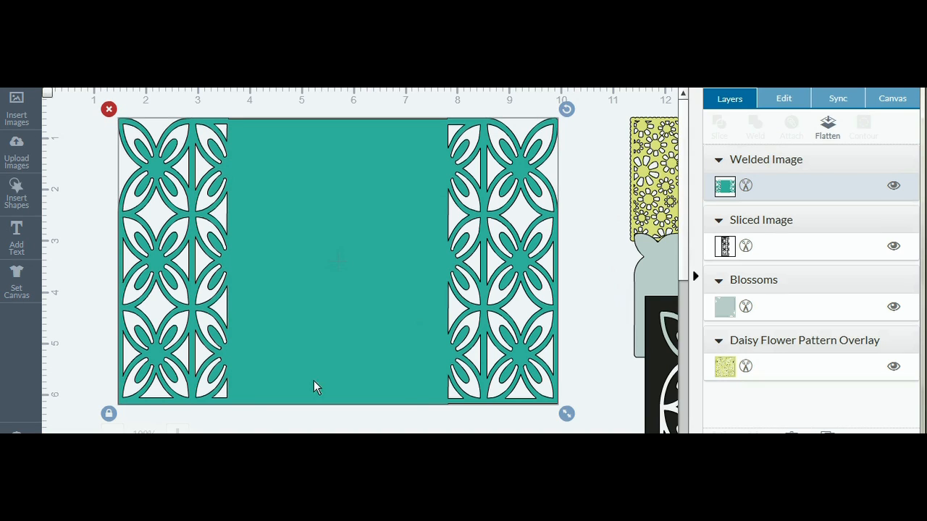
pyautogui.moveTo(455, 250); pyautogui.dragTo(470, 258)
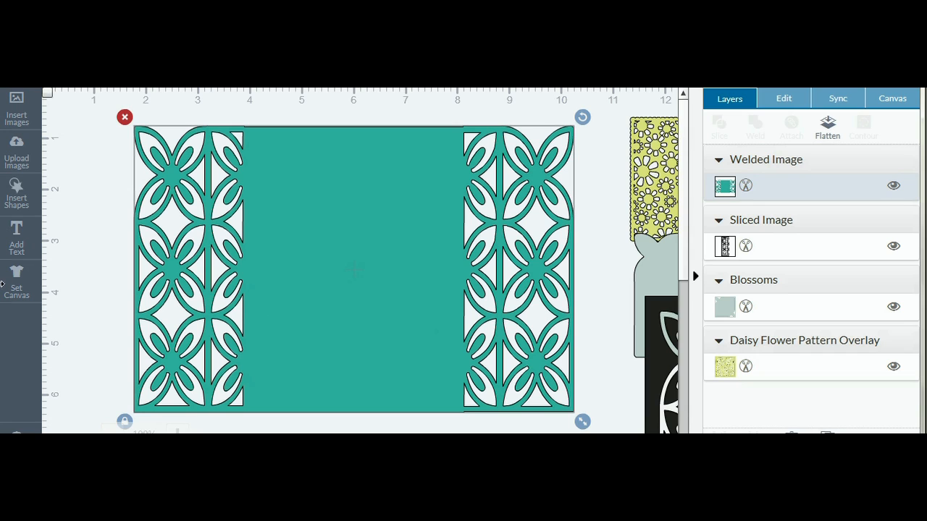
# - Insert a square over the teal card's centre panel and enlarge it proportionally to about 4 in wide
pyautogui.click(17, 199)
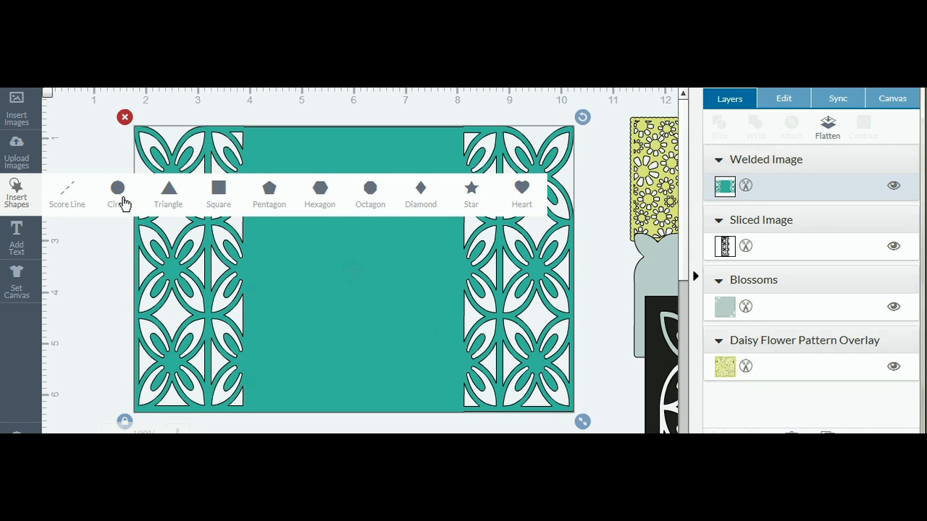
pyautogui.click(218, 197)
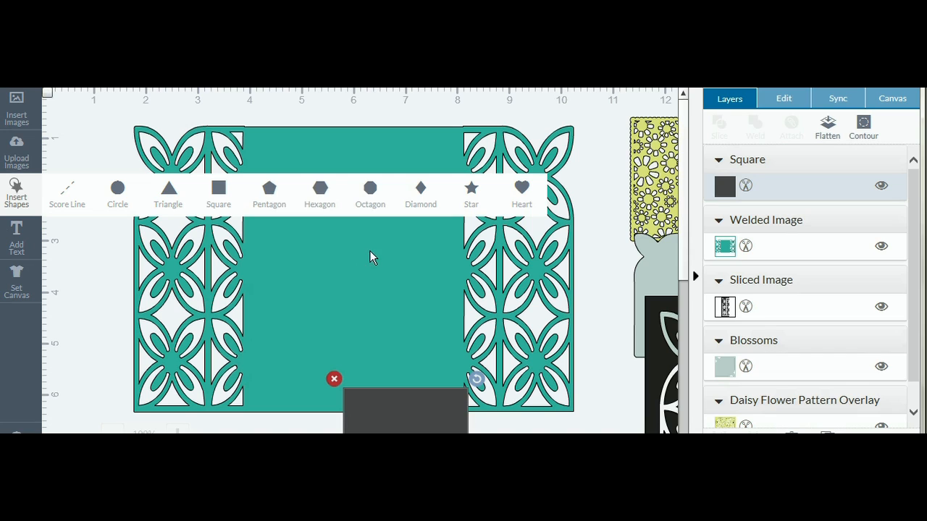
pyautogui.moveTo(405, 409); pyautogui.dragTo(319, 174)
pyautogui.moveTo(382, 267); pyautogui.dragTo(544, 356)
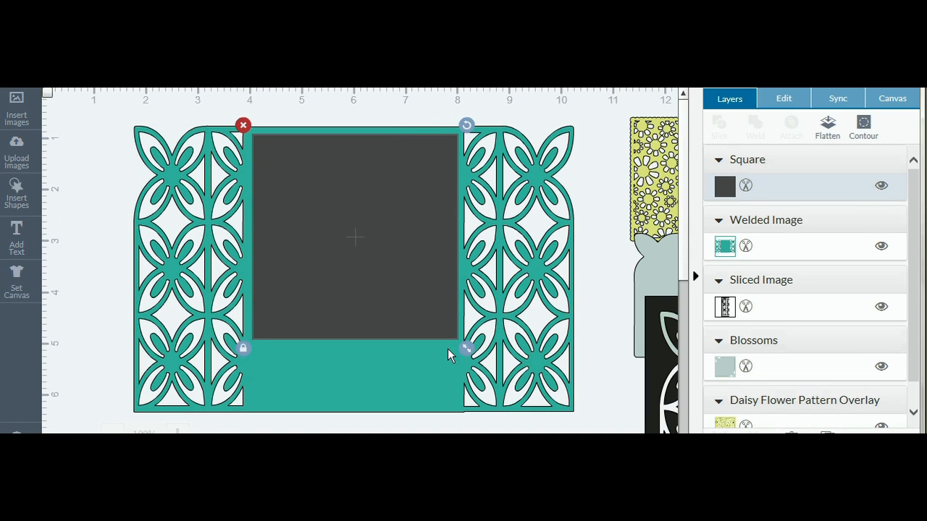
# - Unlock the square's proportions, stretch it to about 4 by 5.25 in and centre it horizontally on the card panel
pyautogui.click(242, 348)
pyautogui.moveTo(466, 351); pyautogui.dragTo(467, 428)
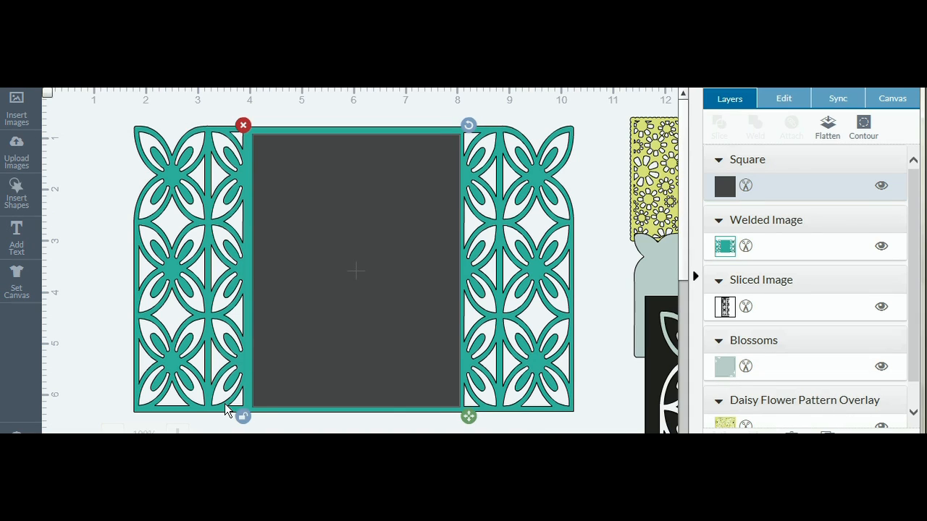
pyautogui.moveTo(311, 339); pyautogui.dragTo(310, 339)
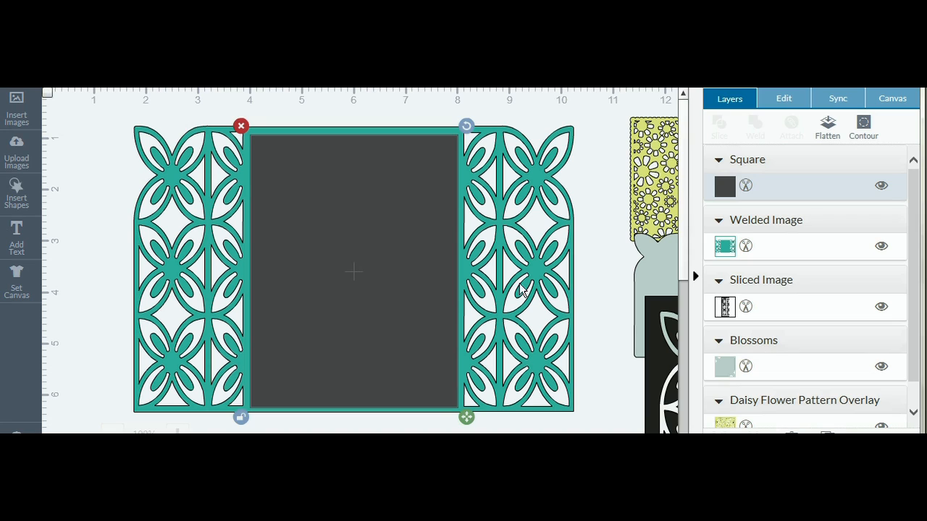
pyautogui.click(17, 201)
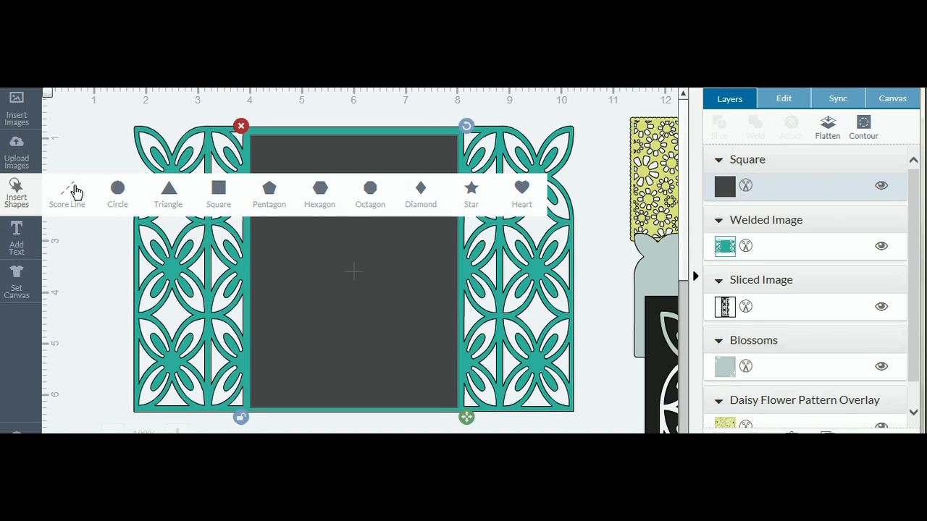
pyautogui.click(85, 261)
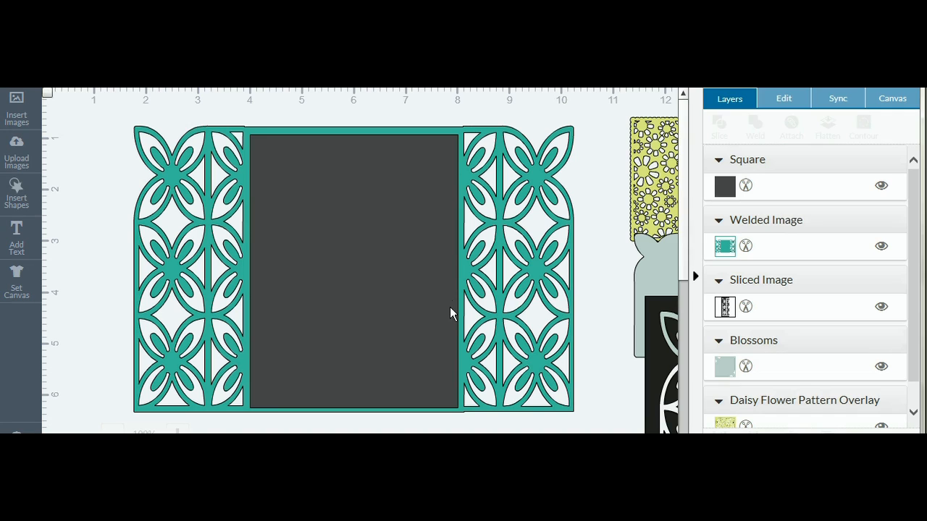
# - Nudge the dark rectangle slightly upward to centre it on the teal panel and recolour it white (#ffffff)
pyautogui.click(421, 305)
pyautogui.moveTo(420, 299); pyautogui.dragTo(421, 295)
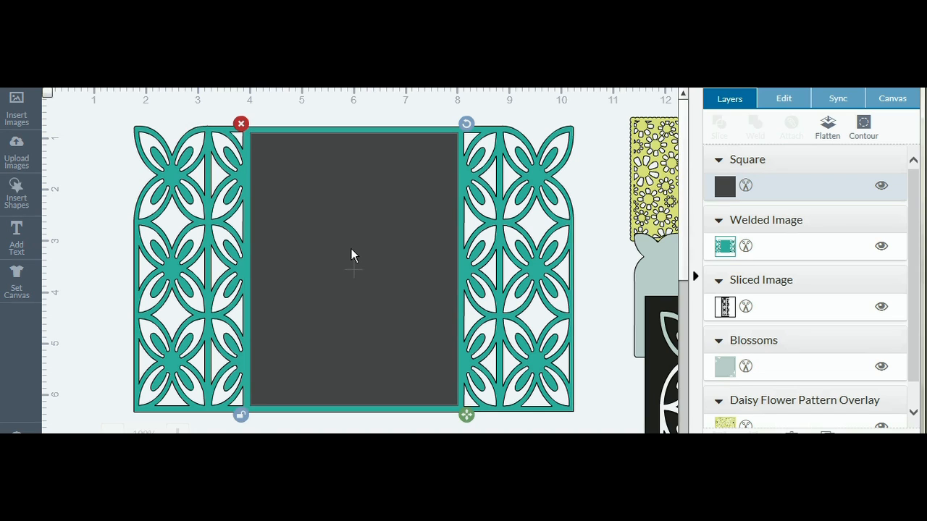
pyautogui.click(726, 188)
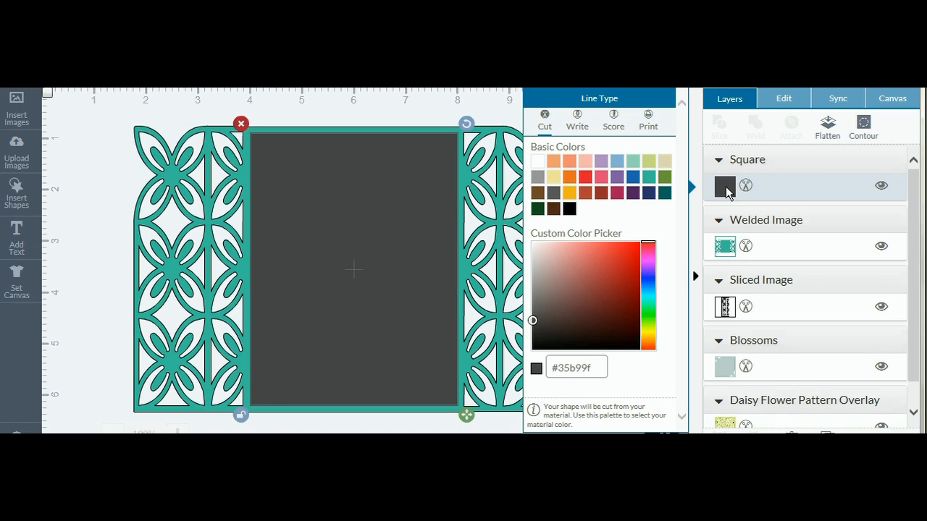
pyautogui.click(537, 167)
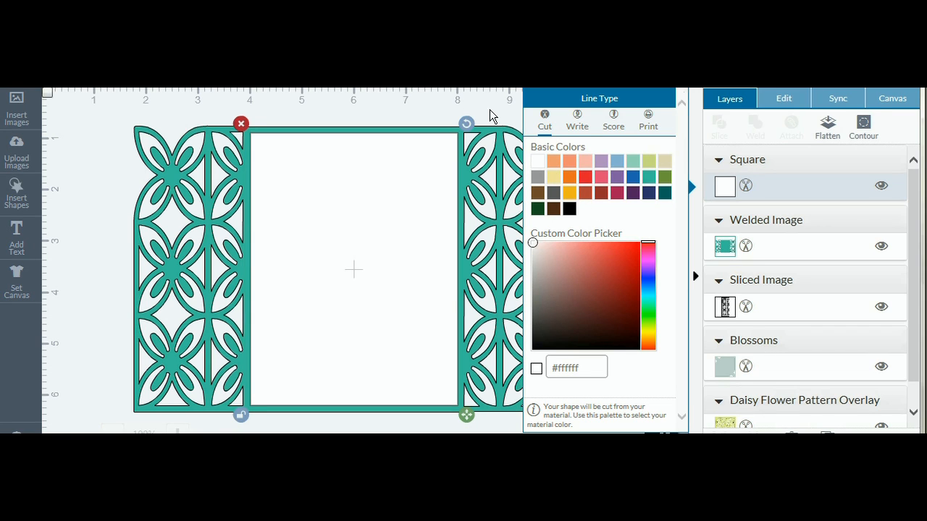
pyautogui.click(489, 110)
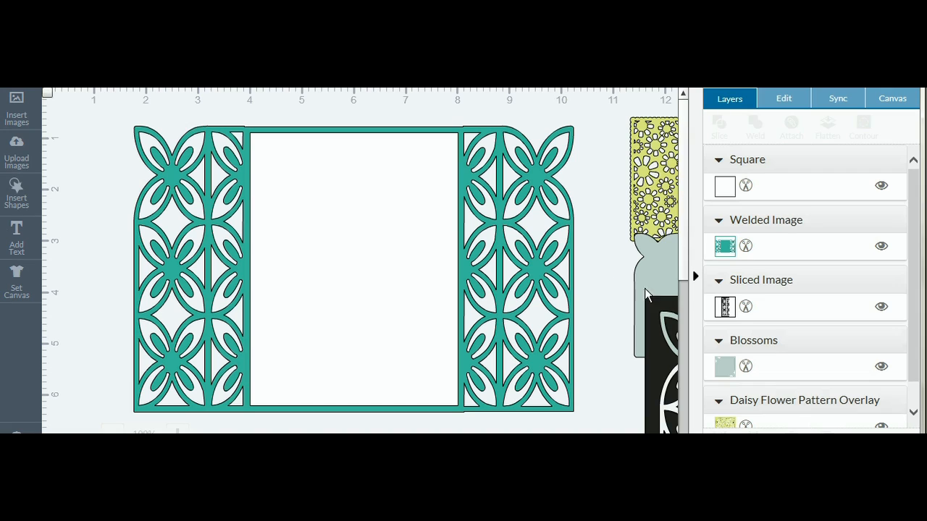